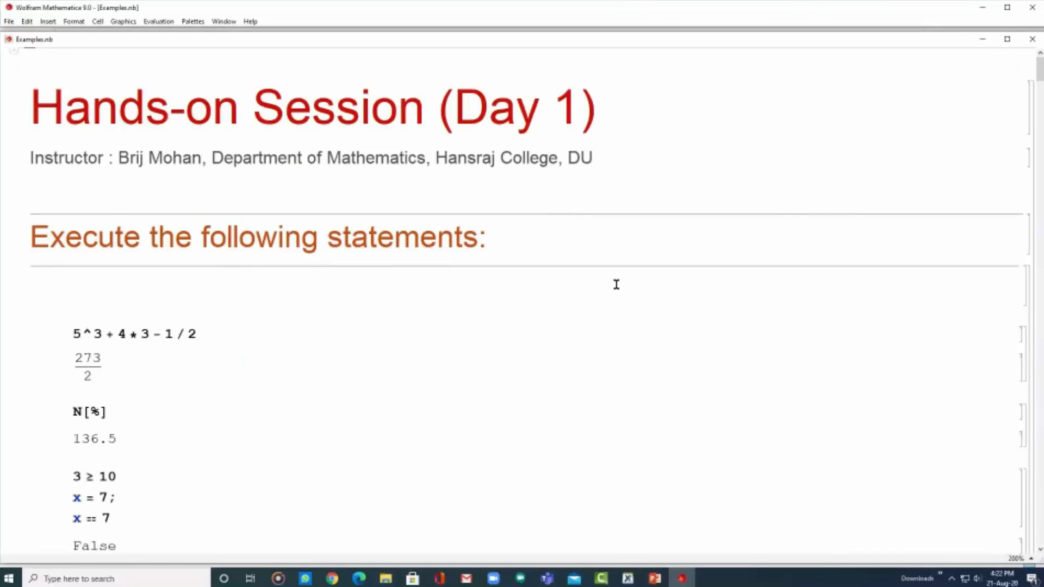
scroll(610, 296, "down", 2)
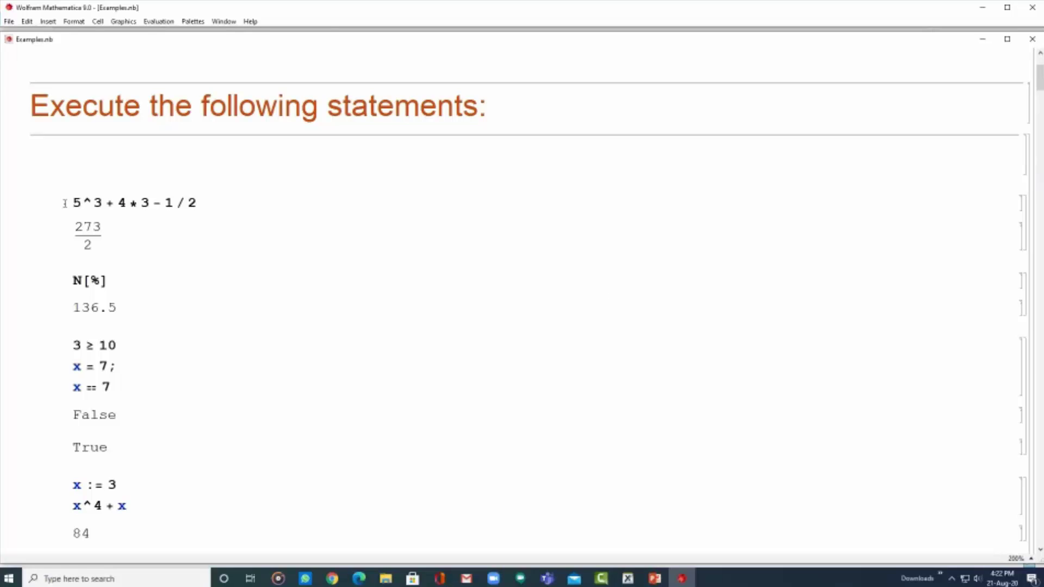
scroll(196, 249, "down", 3)
scroll(205, 245, "down", 5)
scroll(208, 249, "down", 5)
scroll(208, 249, "down", 8)
scroll(207, 250, "down", 4)
scroll(208, 249, "up", 10)
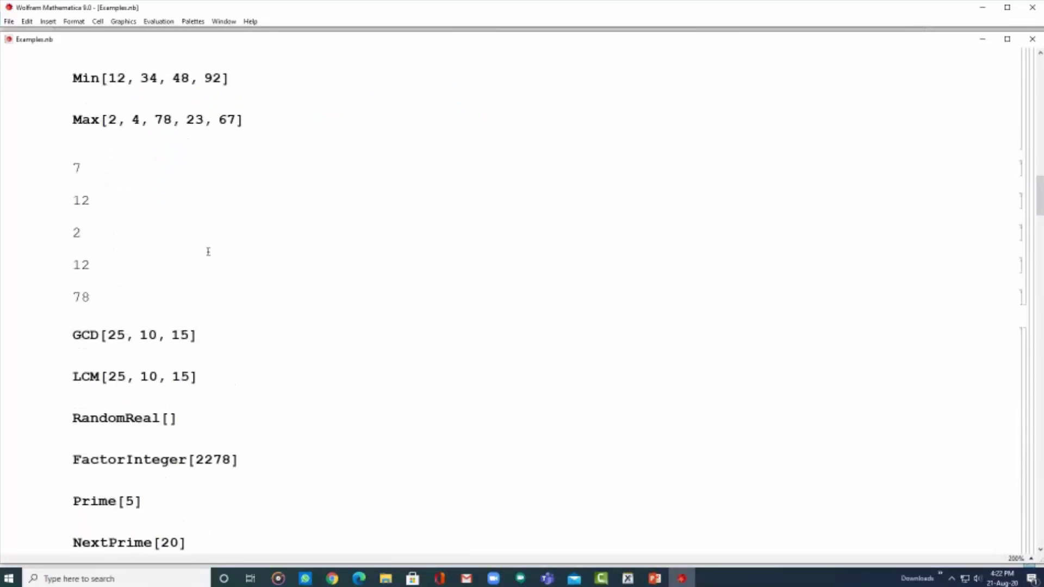
scroll(207, 252, "up", 3)
scroll(209, 252, "up", 3)
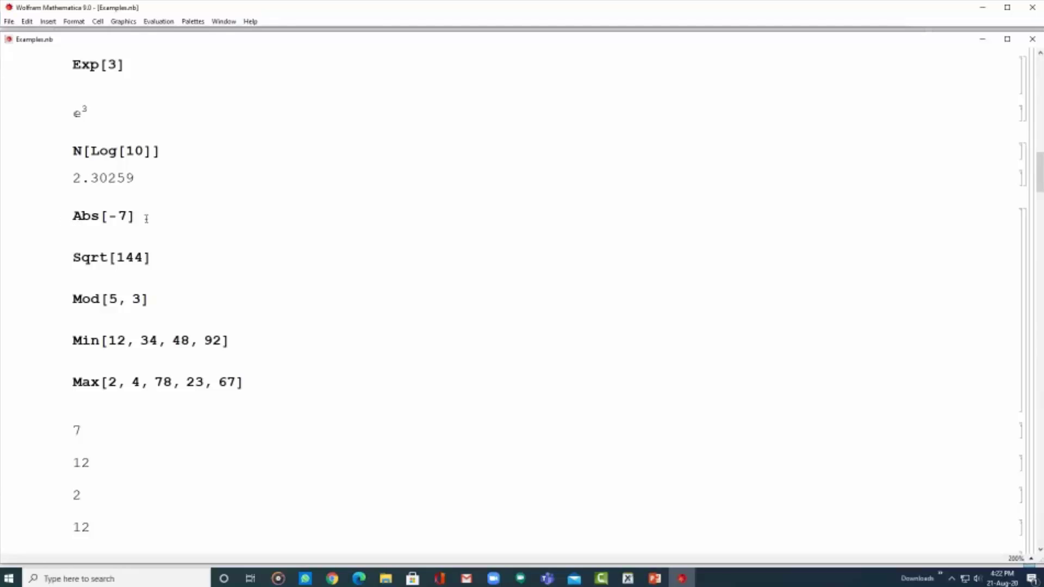
scroll(206, 211, "up", 3)
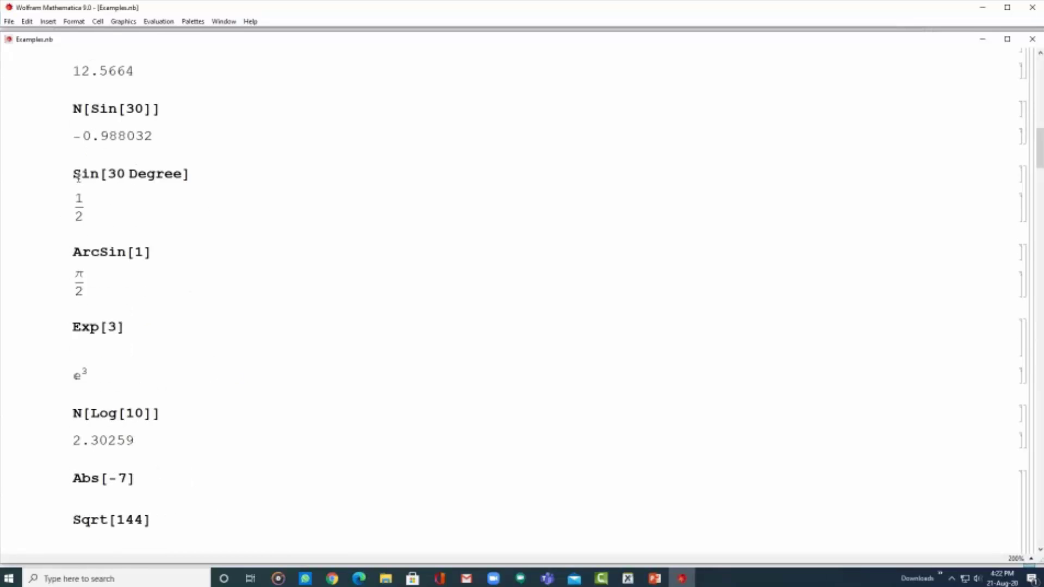
Evaluate Sin[30 Degree] and then ArcSin[1], returning π/2
left_click(210, 172)
key("shift+Return")
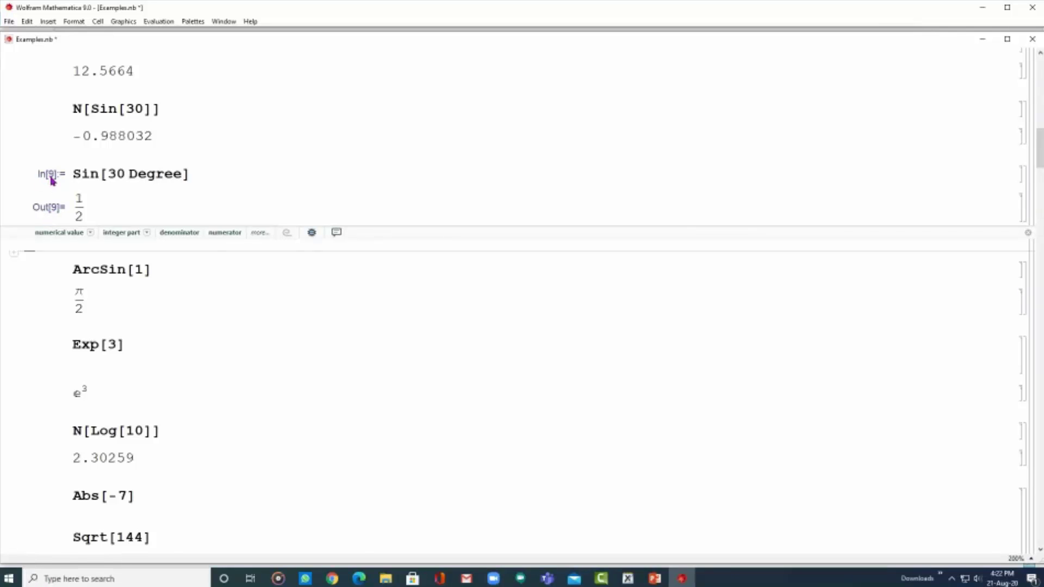
scroll(107, 171, "up", 10)
scroll(104, 385, "up", 5)
scroll(182, 351, "down", 10)
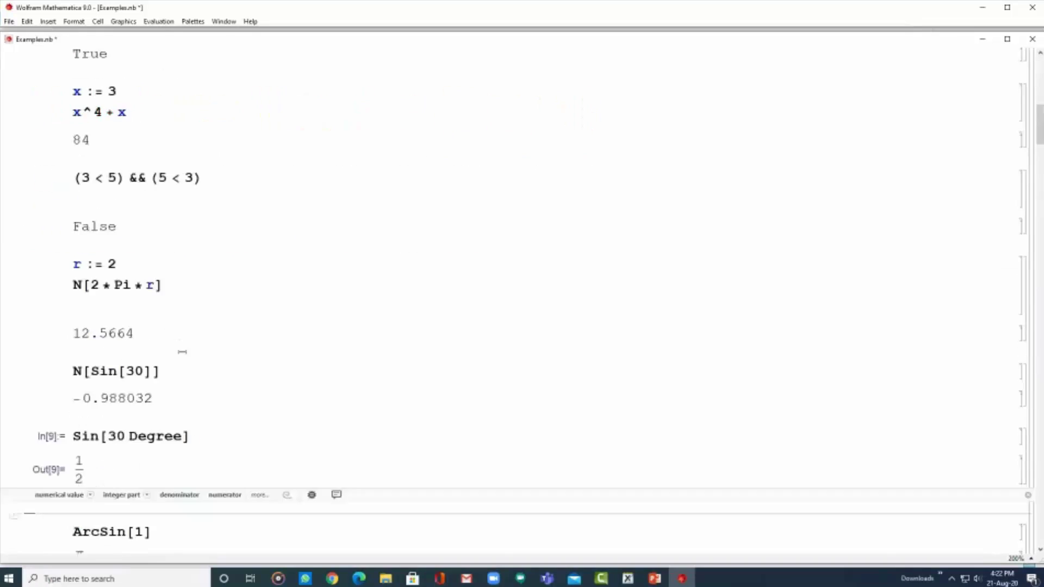
scroll(179, 318, "down", 5)
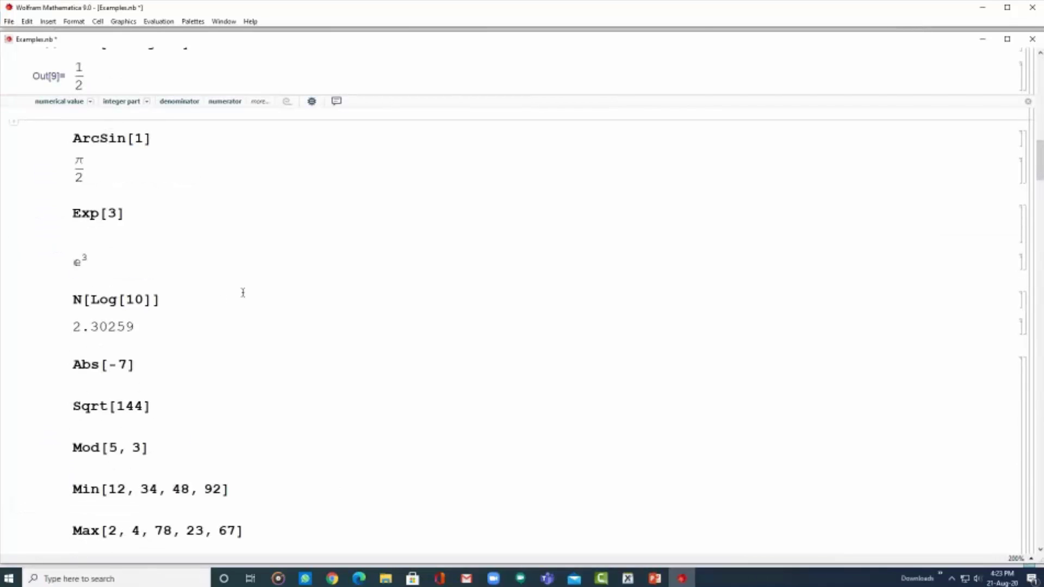
left_click(164, 139)
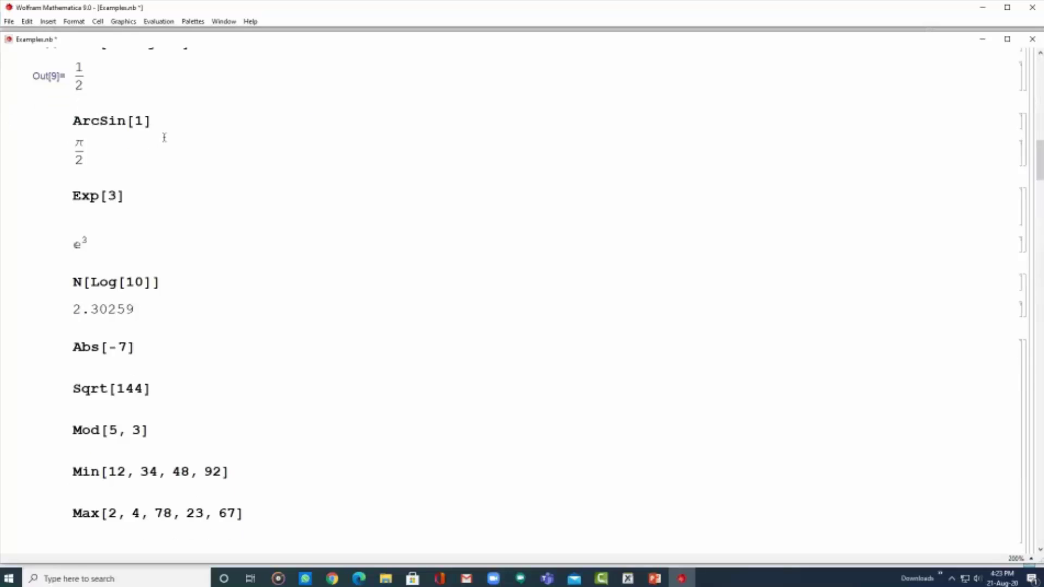
key("shift+Return")
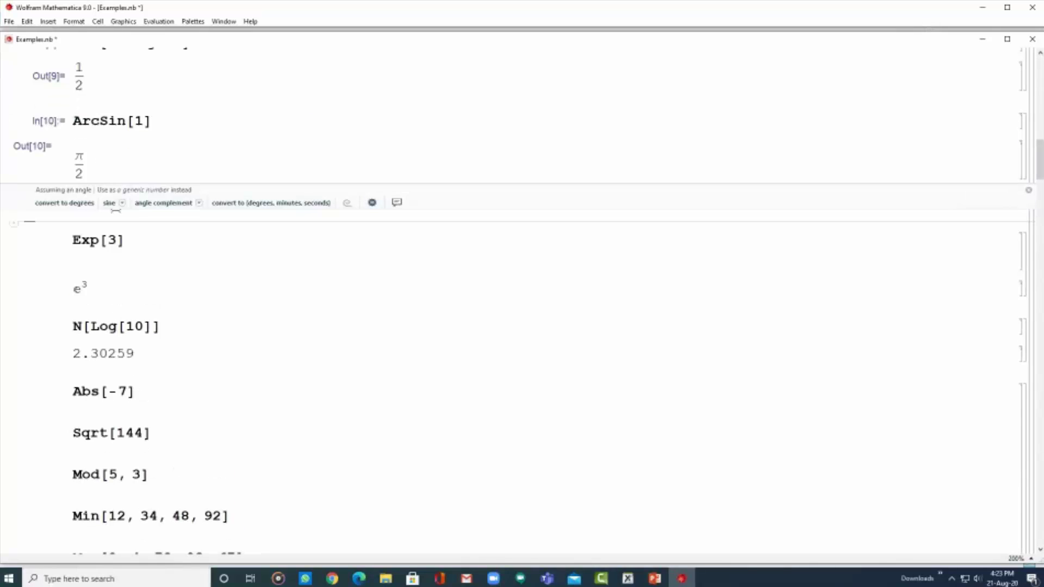
scroll(326, 308, "down", 5)
scroll(326, 308, "up", 5)
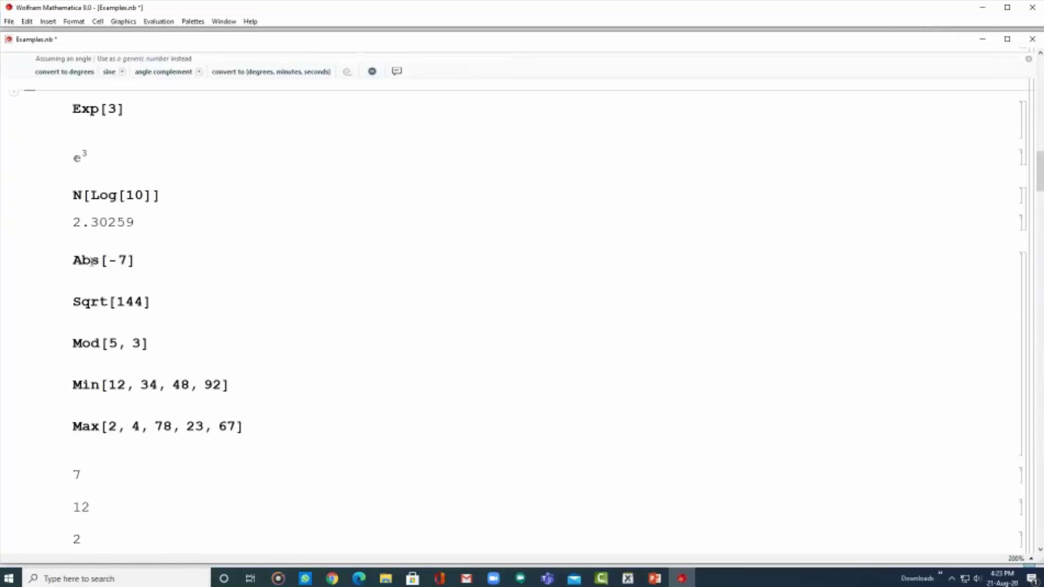
left_click(75, 246)
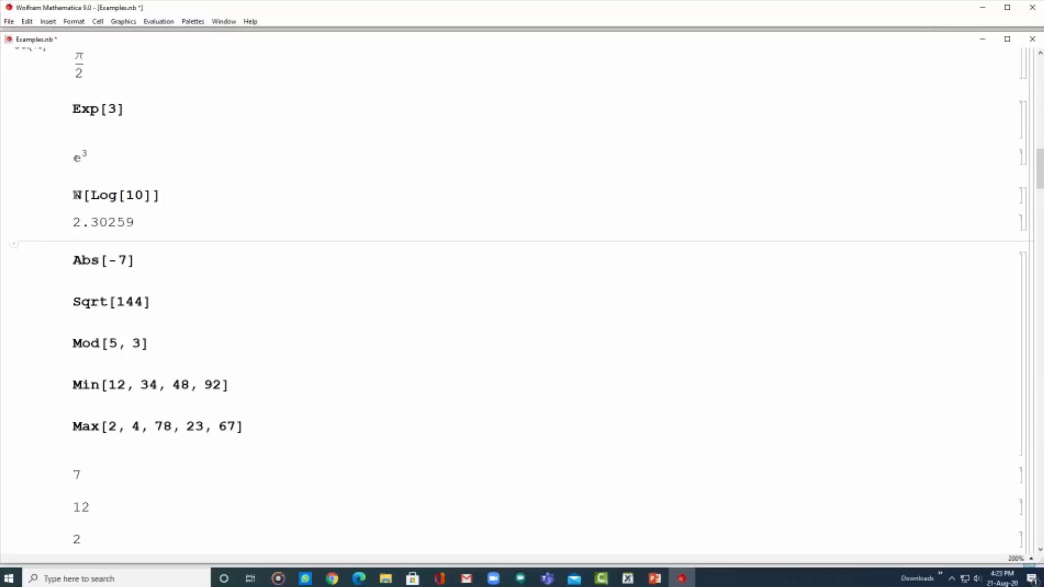
Evaluate the Abs[-7] through Max inputs together, giving 7, 12, 2, 12 and 78
left_click(72, 194)
left_click_drag(72, 195, 164, 196)
left_click(118, 262)
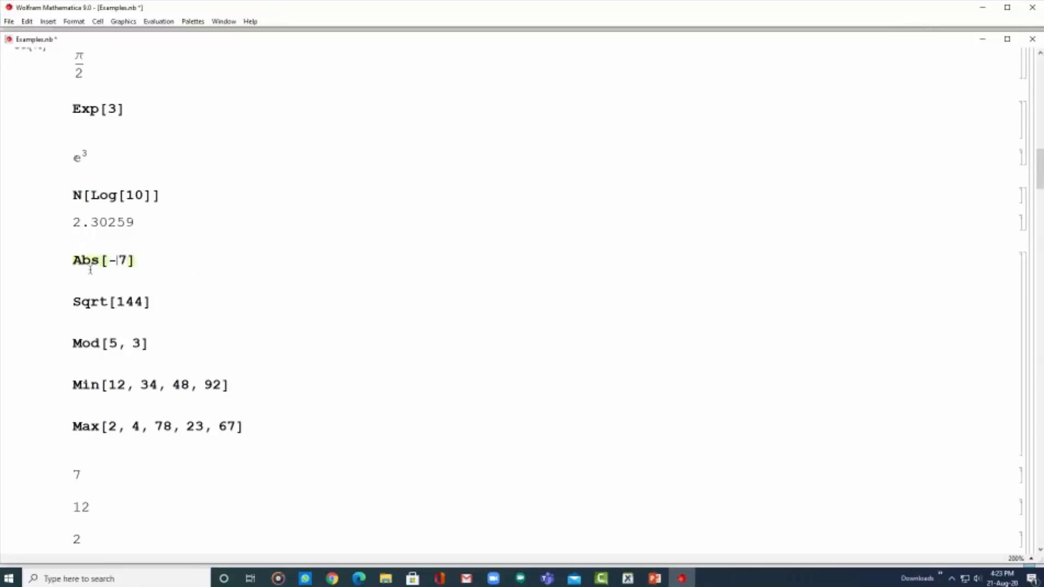
left_click_drag(68, 259, 245, 429)
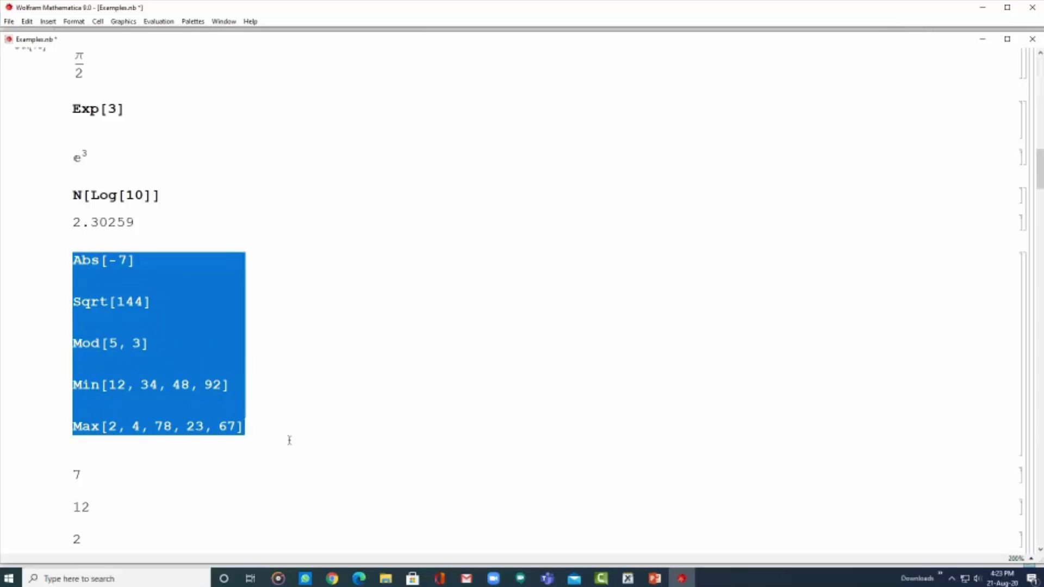
left_click(274, 430)
key("shift+Return")
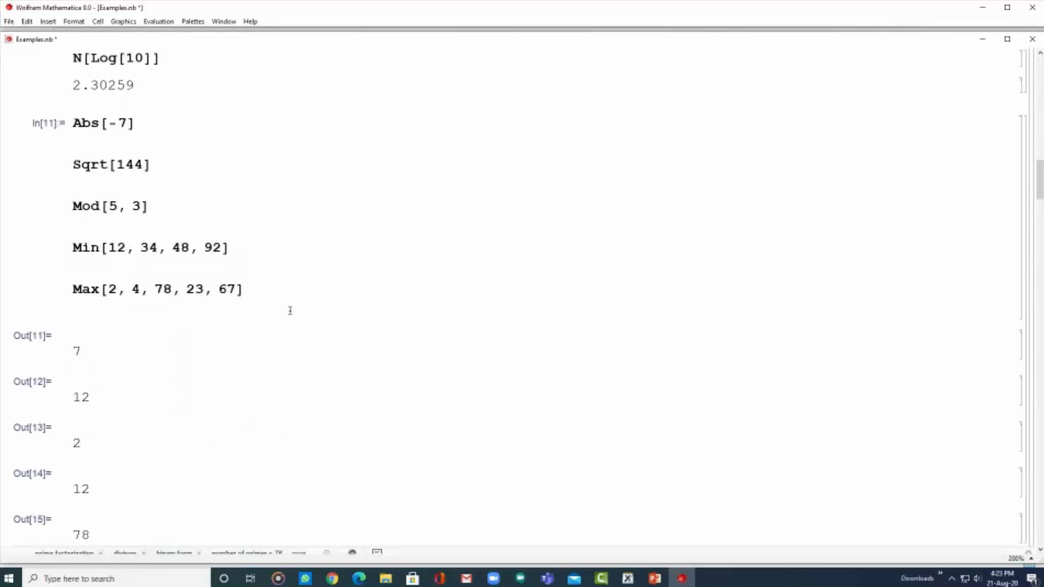
scroll(1040, 191, "up", 3)
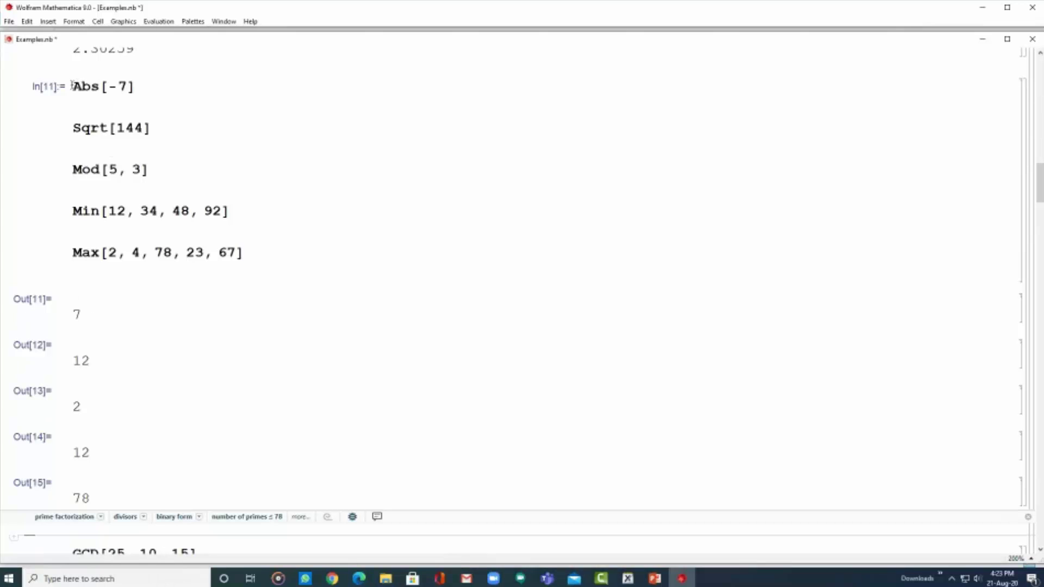
Add and remove a blank line after Abs[-7], then re-evaluate the cell
mouse_move(73, 85)
left_mouse_down()
mouse_move(104, 103)
mouse_move(250, 269)
left_mouse_up()
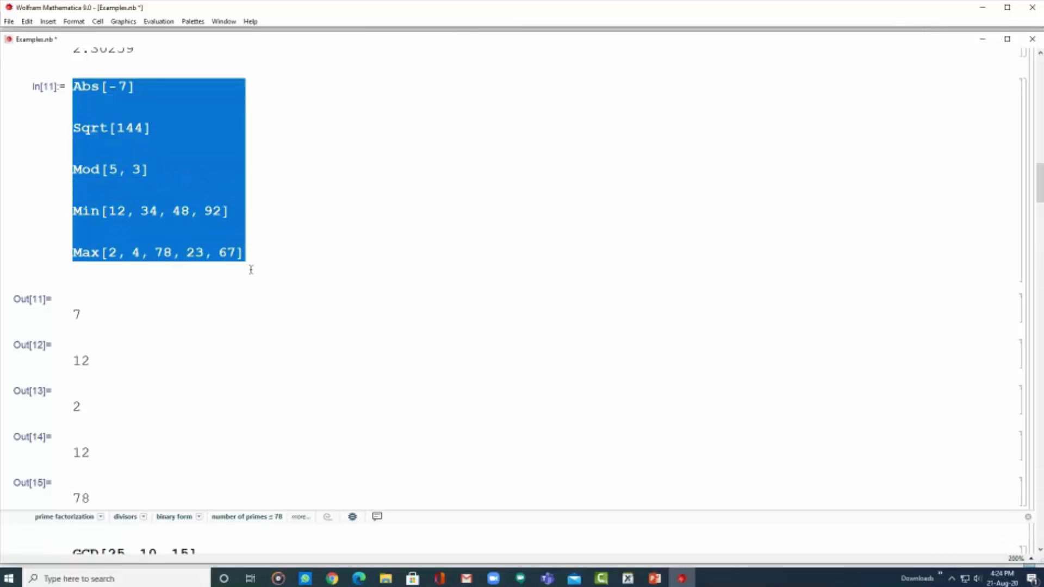
left_click(163, 84)
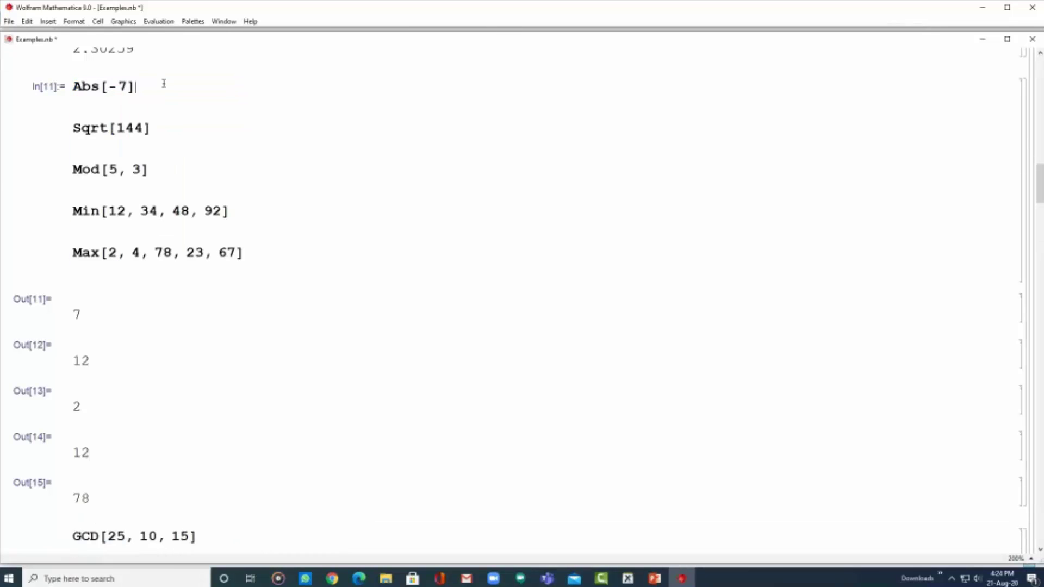
left_click(136, 86)
key("Return")
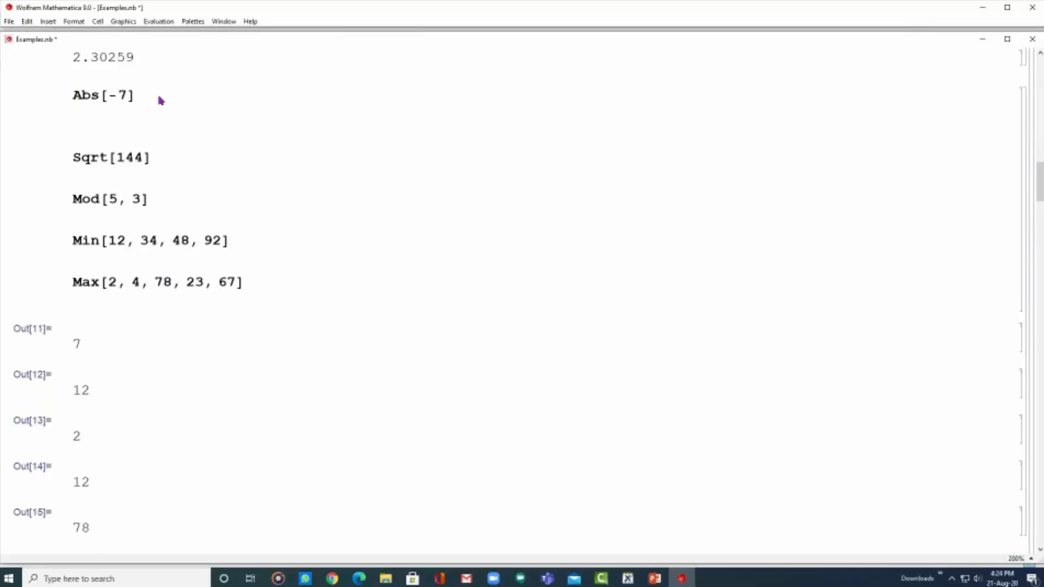
key("BackSpace")
scroll(159, 100, "up", 1)
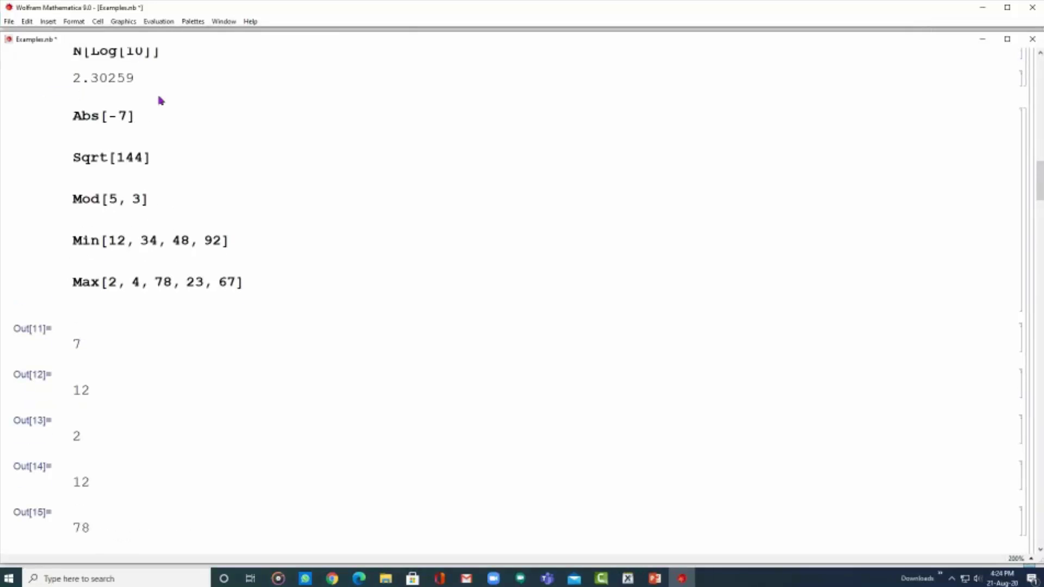
key("shift+Return")
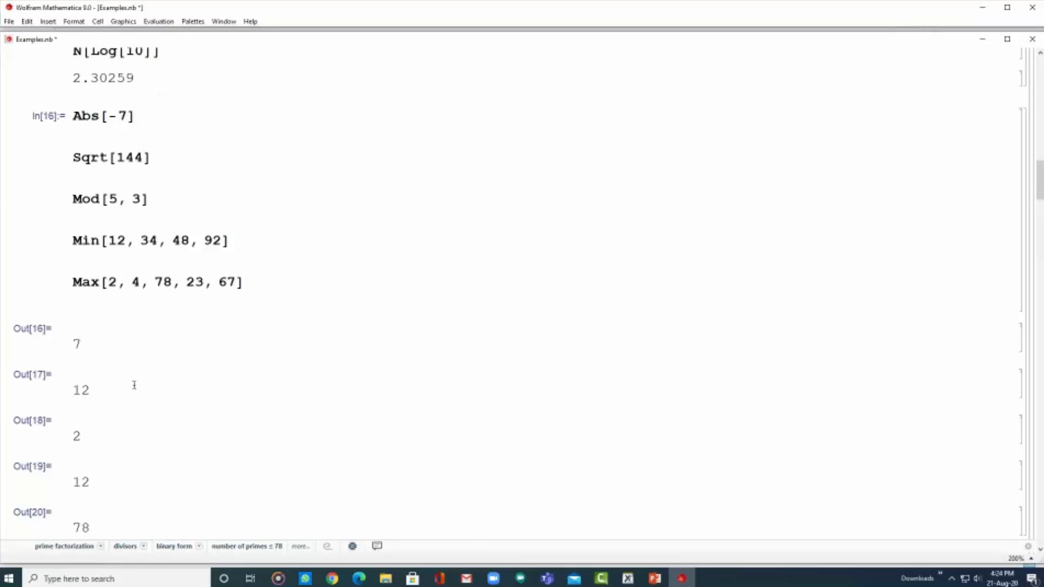
scroll(262, 102, "down", 3)
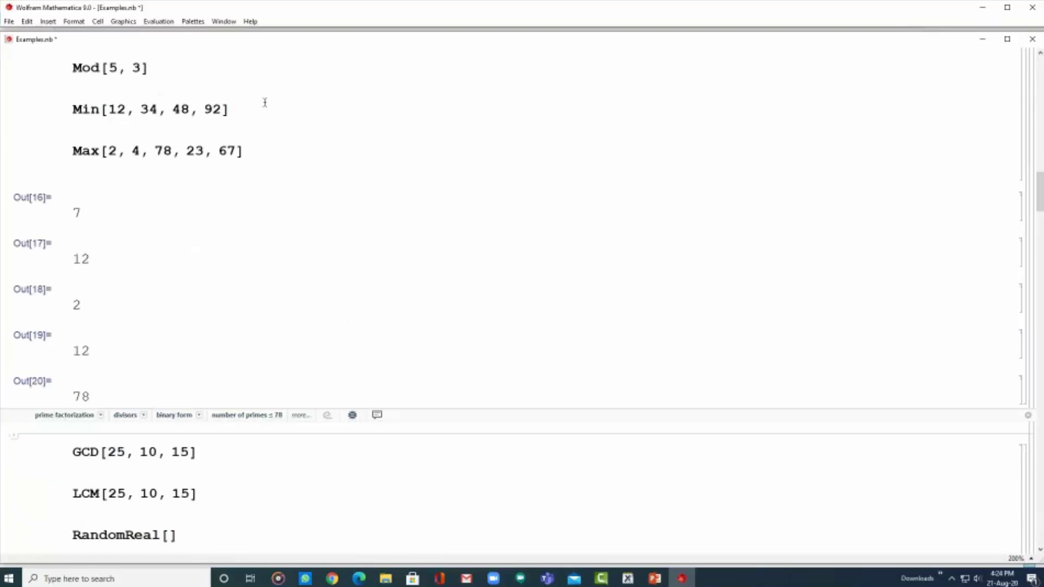
scroll(533, 274, "down", 3)
scroll(424, 255, "down", 3)
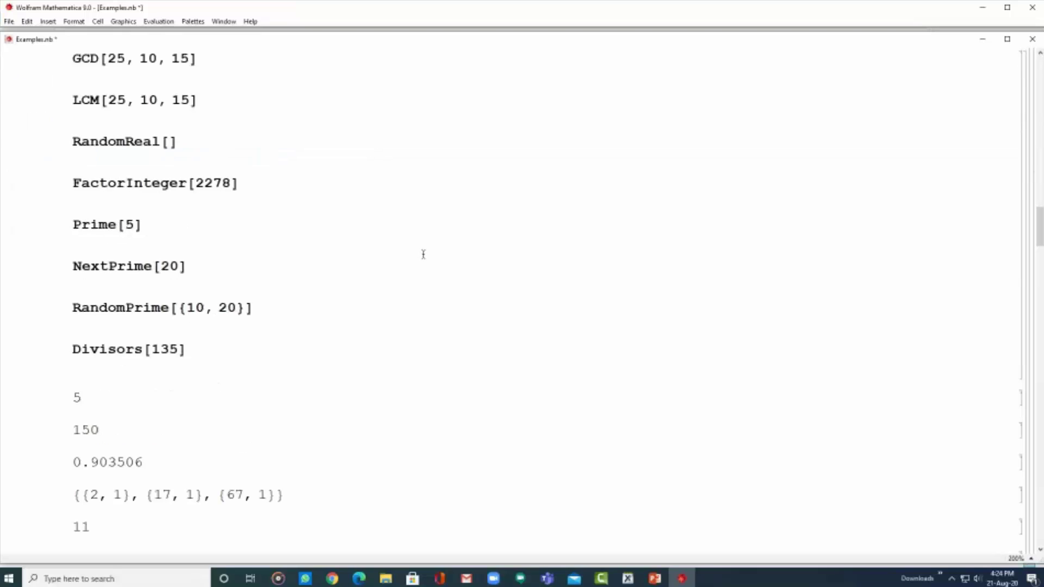
scroll(423, 255, "up", 3)
left_click(241, 480)
key("shift+Return")
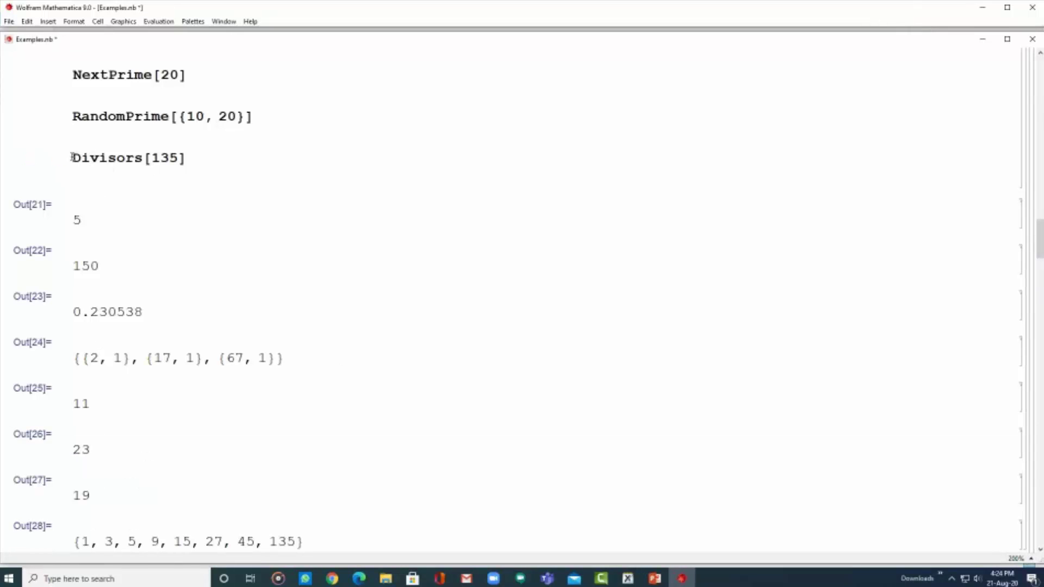
left_click_drag(72, 158, 199, 155)
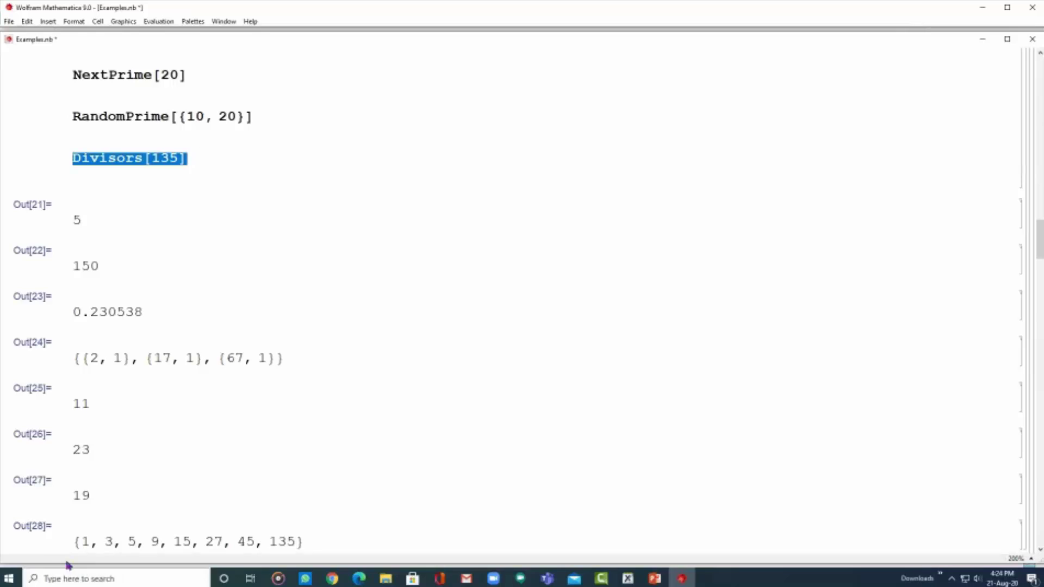
left_click_drag(72, 541, 355, 536)
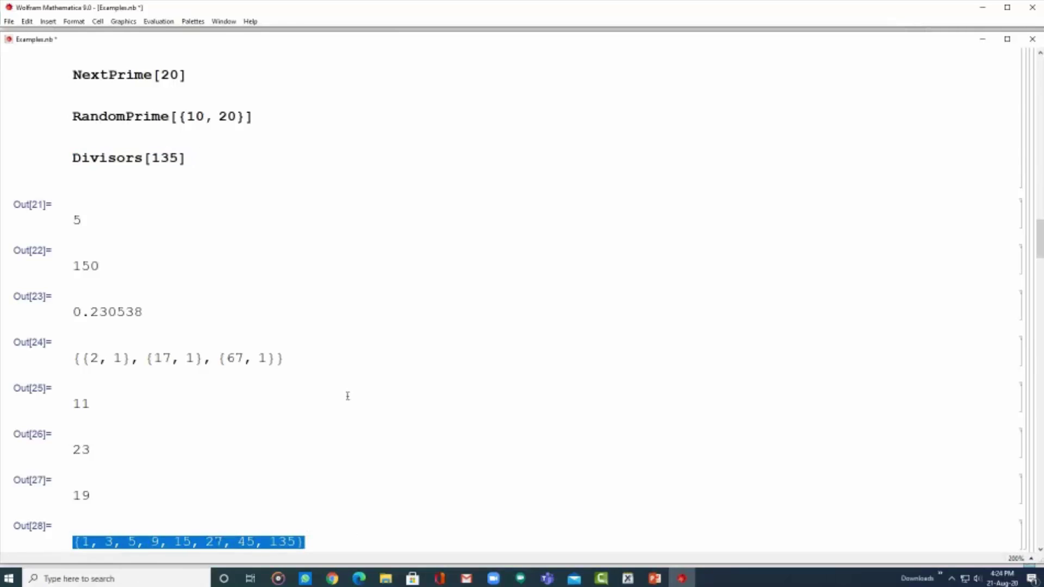
scroll(346, 399, "down", 3)
scroll(346, 401, "up", 3)
scroll(346, 400, "up", 3)
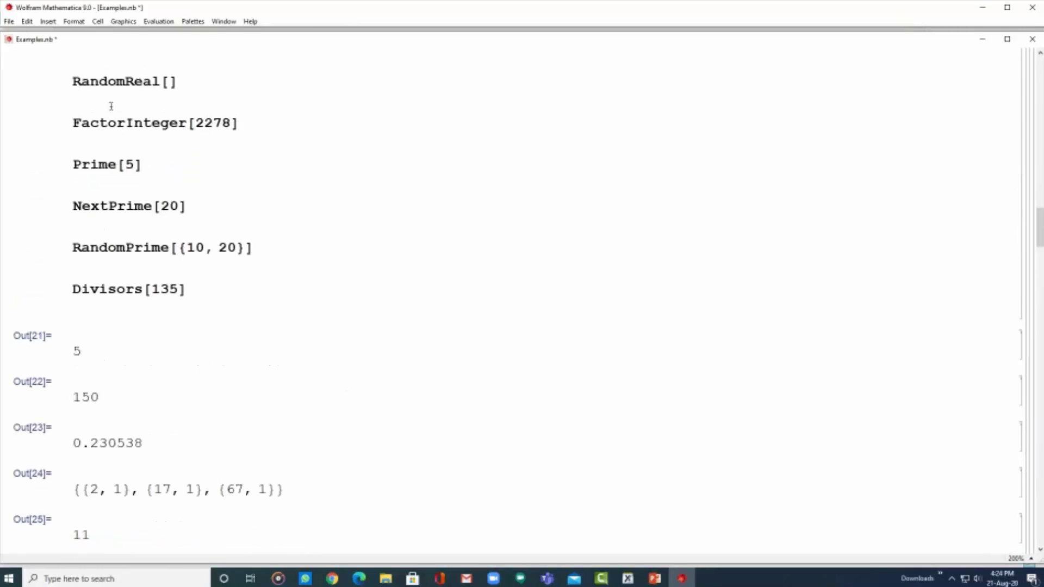
scroll(111, 106, "up", 3)
left_click_drag(73, 129, 196, 131)
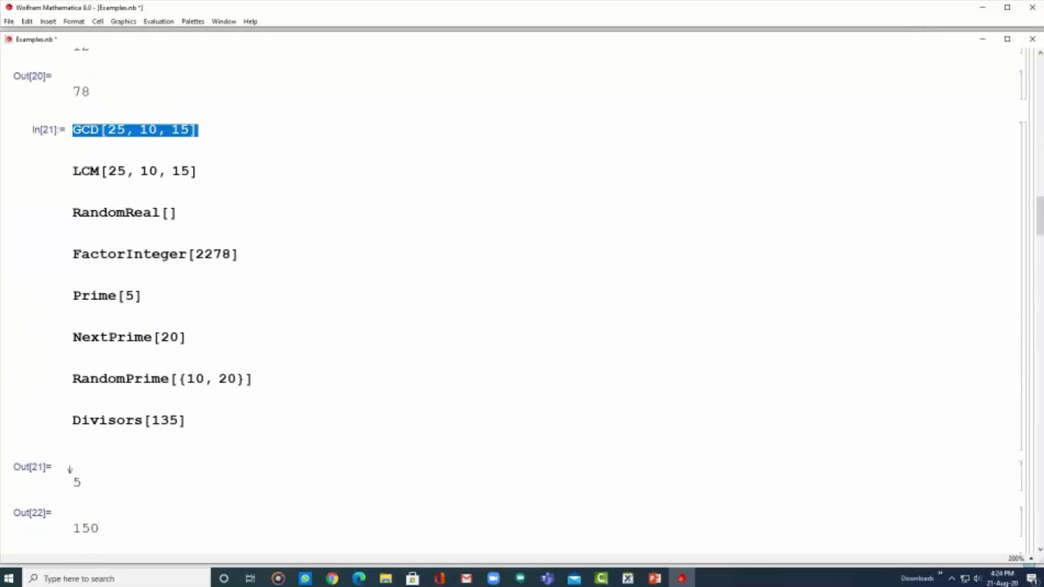
left_click(77, 481)
left_click_drag(171, 173, 196, 174)
left_click_drag(72, 529, 107, 528)
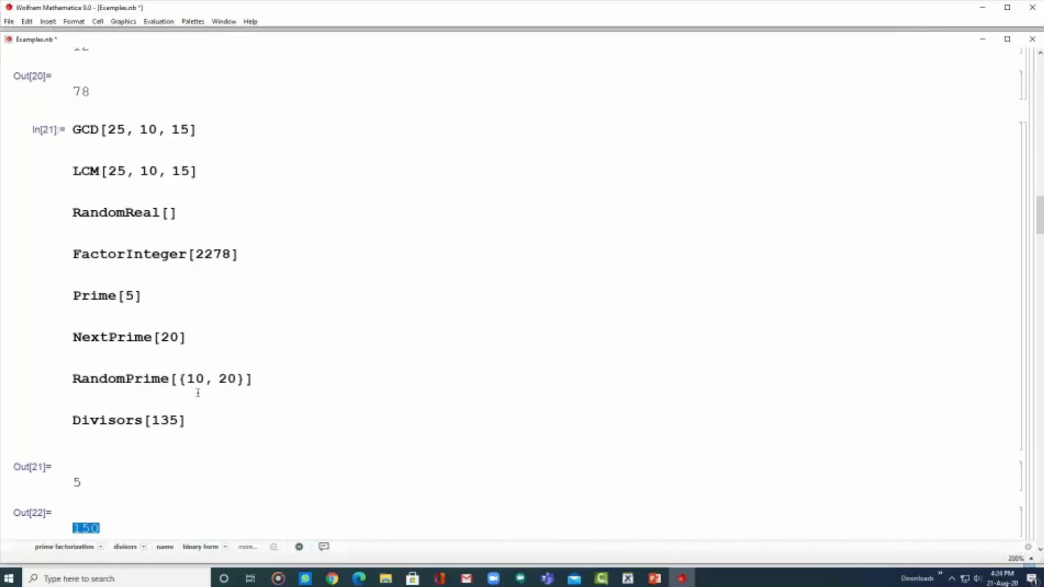
scroll(196, 391, "down", 3)
left_click_drag(74, 82, 187, 86)
left_click_drag(145, 442, 73, 445)
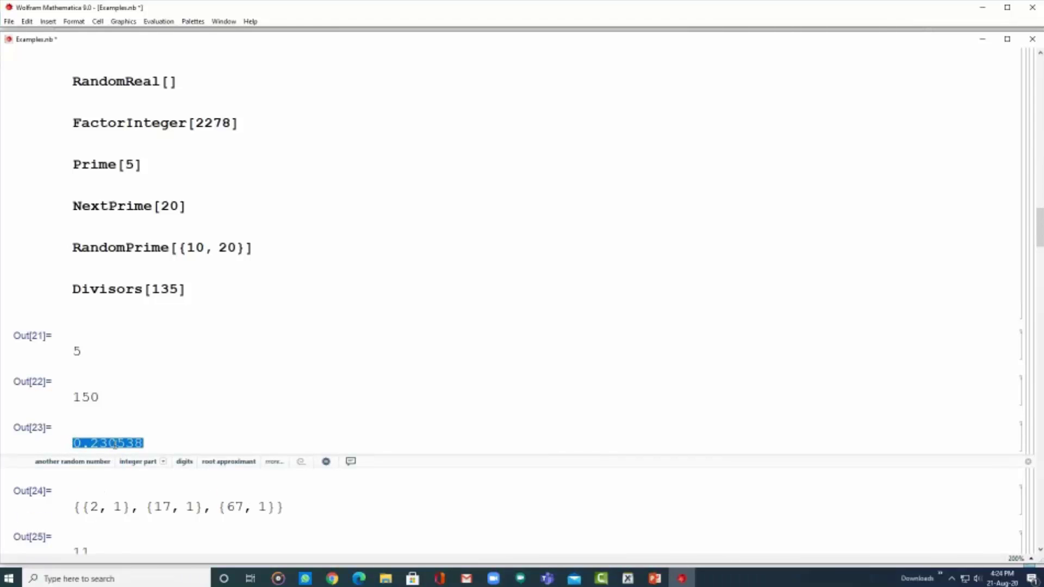
Re-evaluate the number-theory cell so RandomReal[] gives 0.305983
left_click(197, 81)
key("shift+Return")
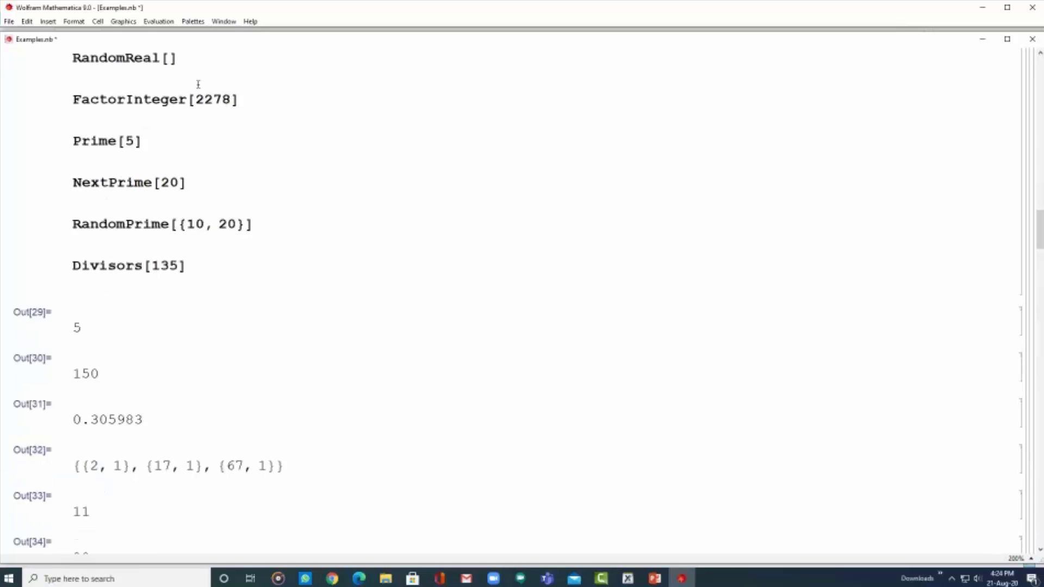
left_click_drag(72, 421, 160, 419)
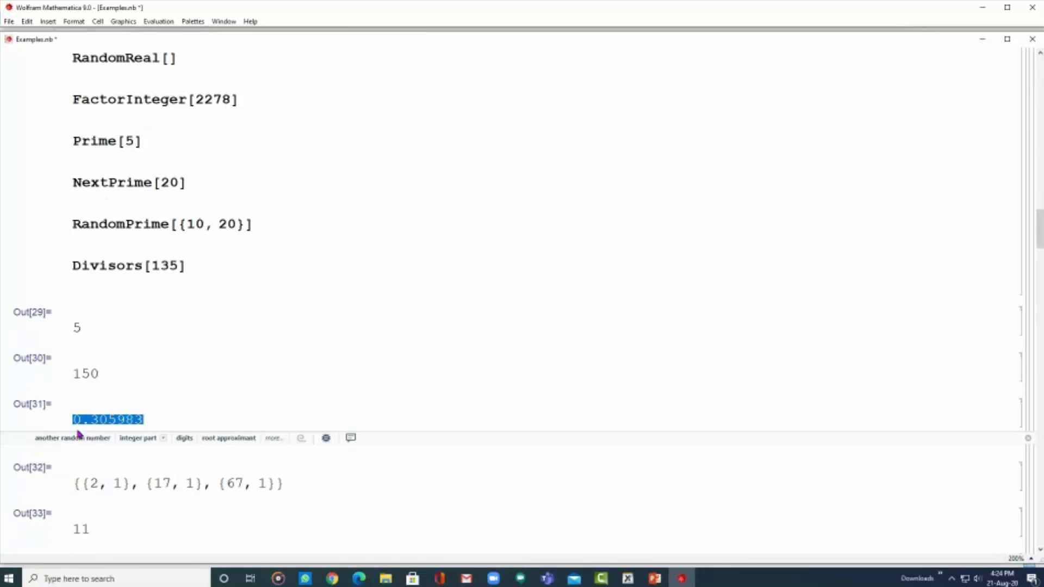
Re-evaluate the cell again so RandomReal[] gives 0.0517333
left_click(180, 59)
key("shift+Return")
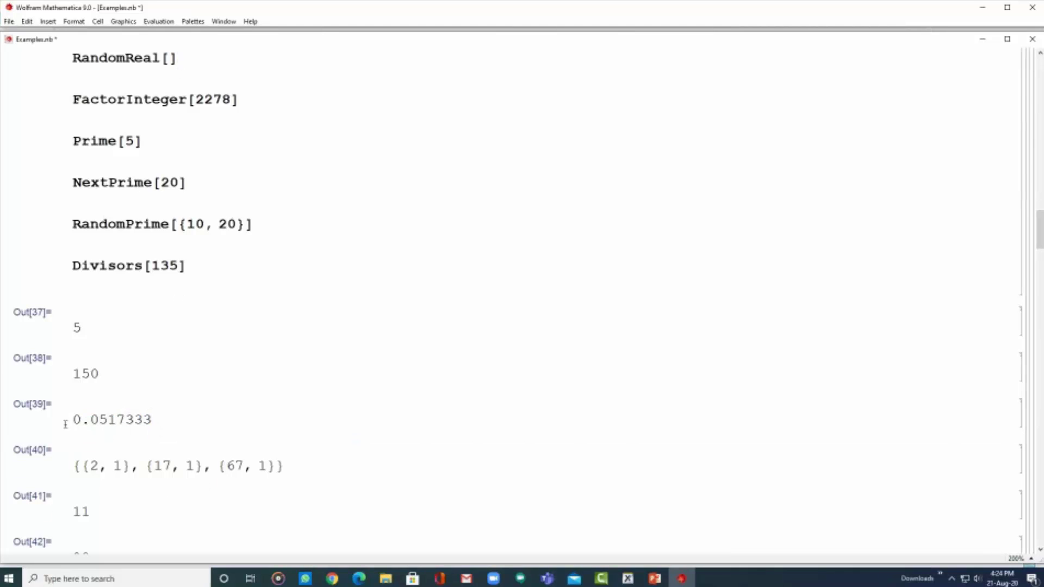
left_click_drag(65, 421, 187, 418)
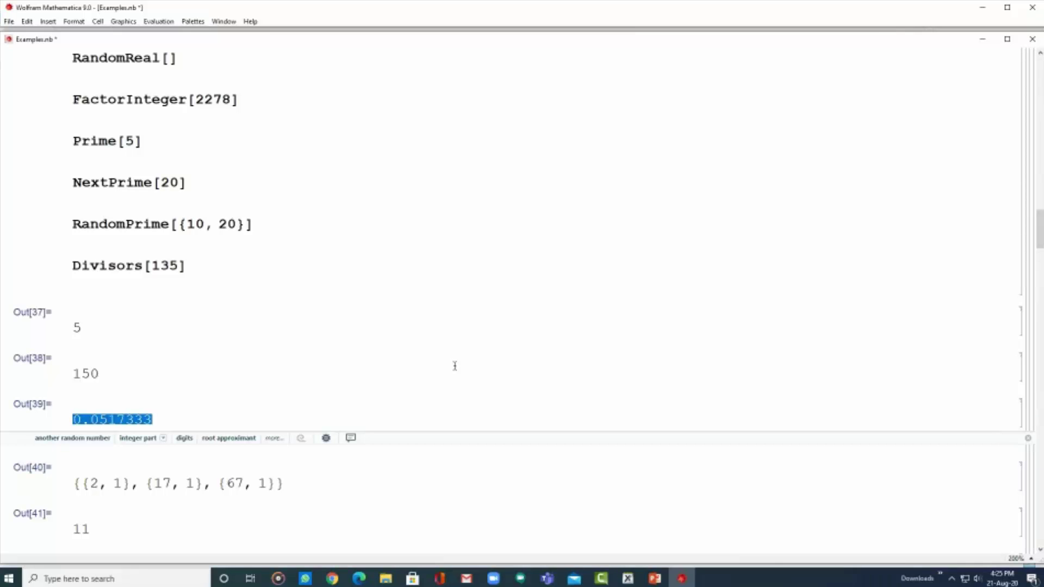
scroll(455, 366, "down", 5)
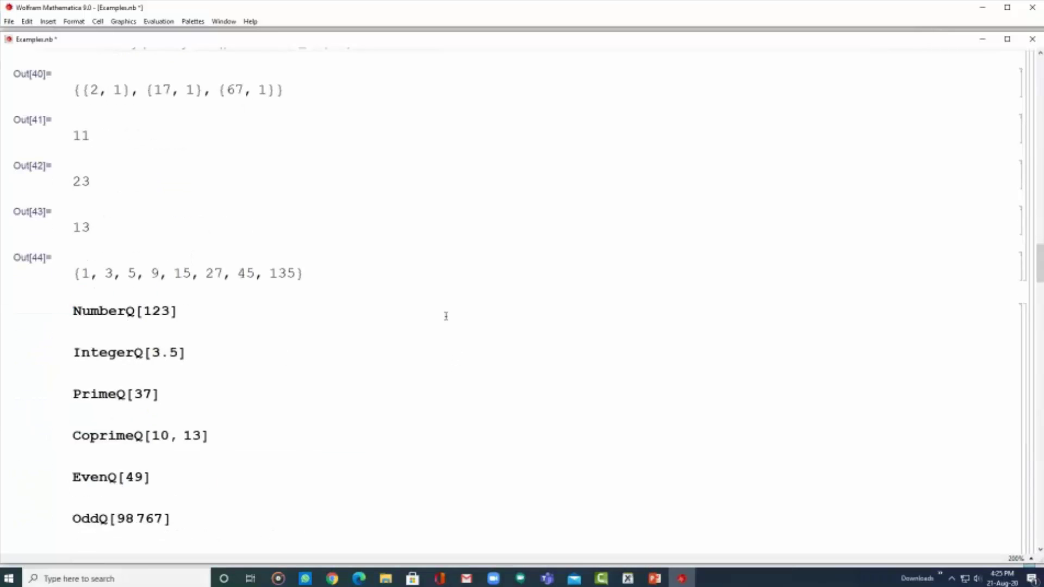
scroll(445, 315, "down", 5)
scroll(445, 315, "up", 3)
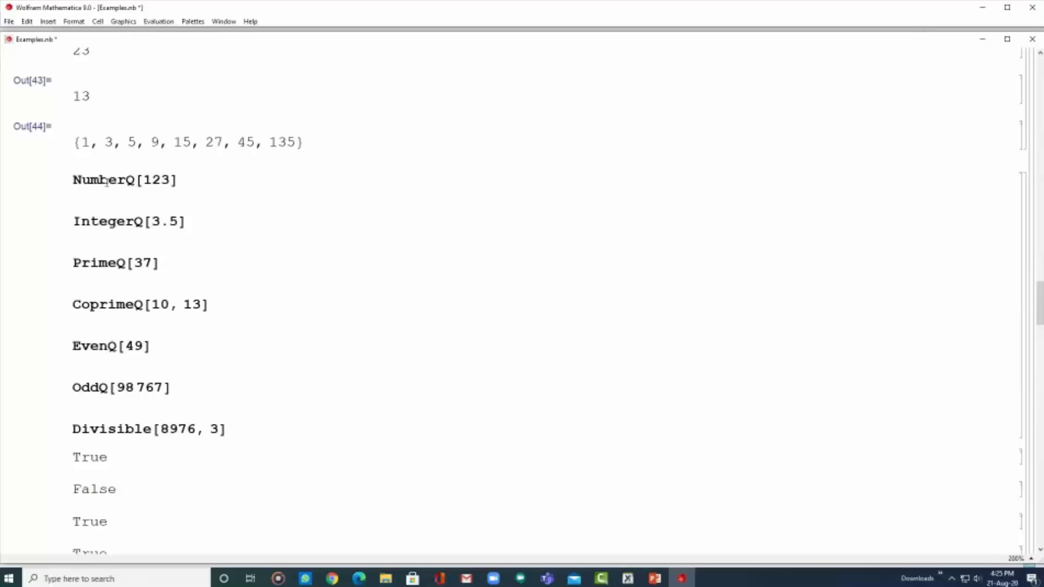
Evaluate the NumberQ through Divisible[8976, 3] tests, giving True/False results
left_click(258, 423)
scroll(257, 423, "down", 3)
scroll(257, 270, "up", 6)
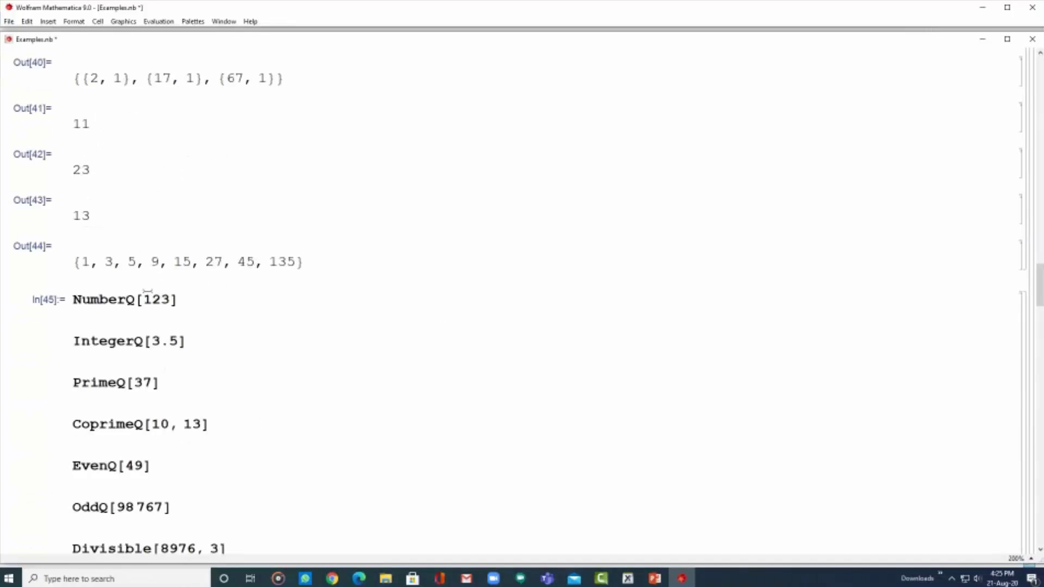
left_click_drag(1039, 277, 1039, 308)
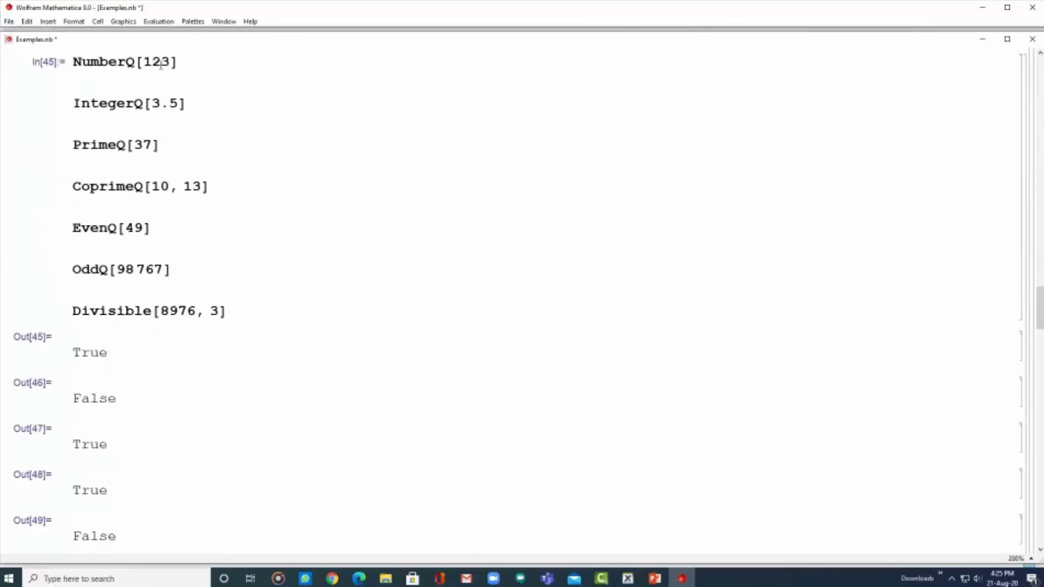
left_click(168, 64)
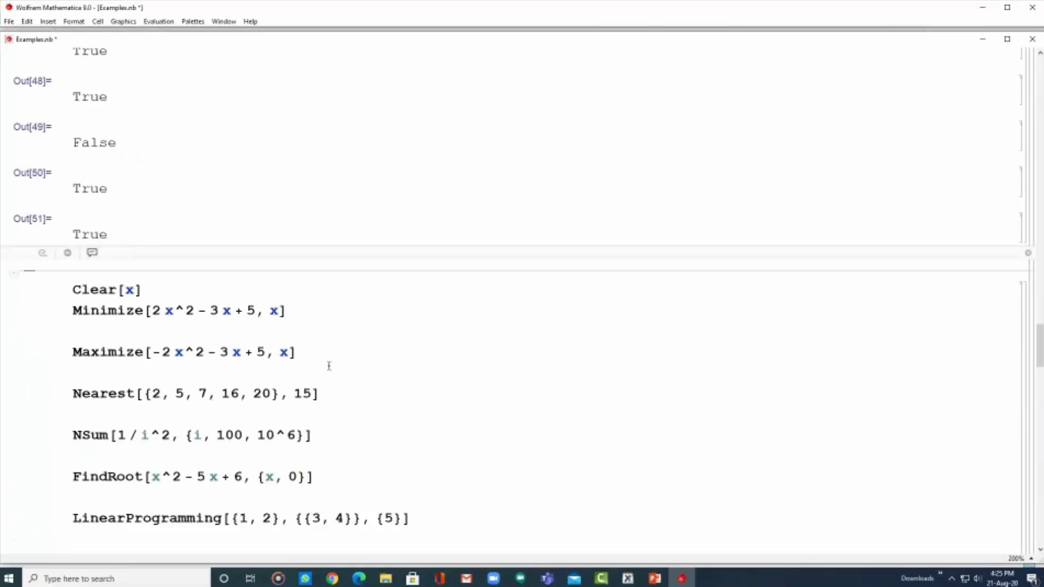
scroll(367, 408, "down", 3)
Evaluate the Minimize optimization cell, then the Sum-to-Variance statistics cell
left_click(549, 428)
key("shift+Return")
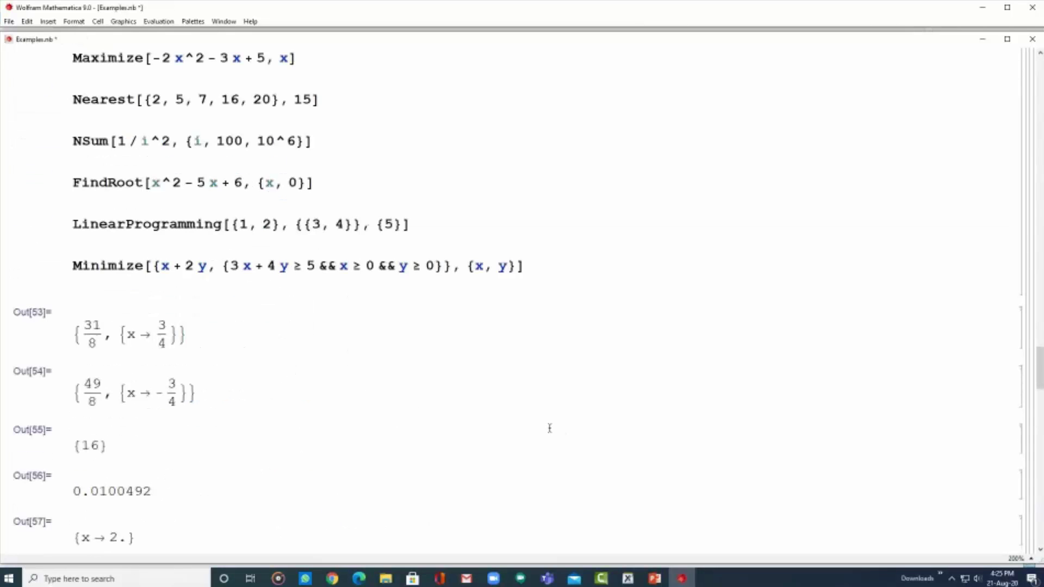
scroll(550, 428, "down", 5)
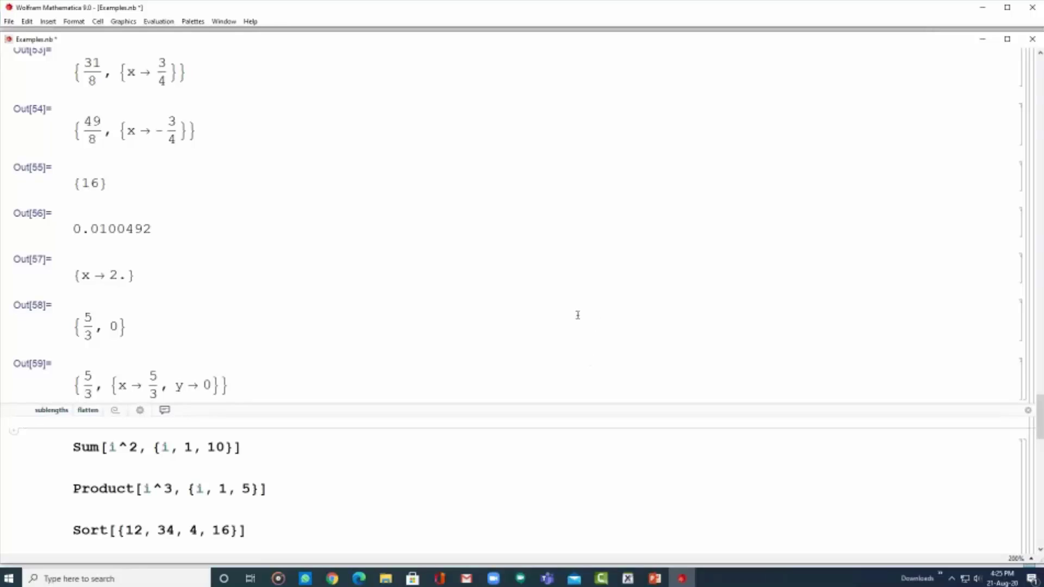
scroll(594, 341, "down", 3)
scroll(593, 331, "down", 3)
left_click(536, 340)
key("shift+Return")
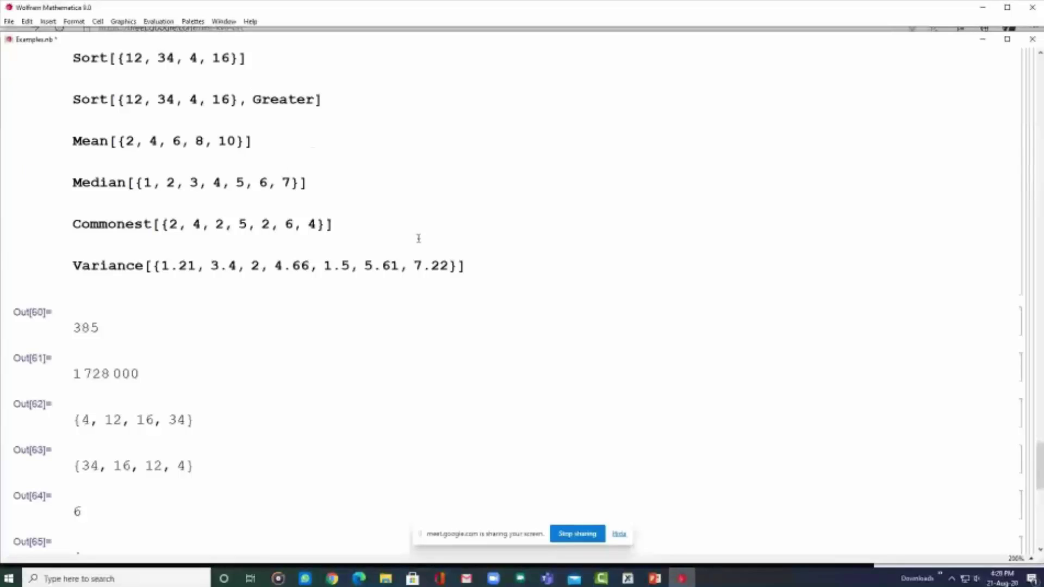
Launch the Documentation Center from Help and move its window to the right
left_click(250, 21)
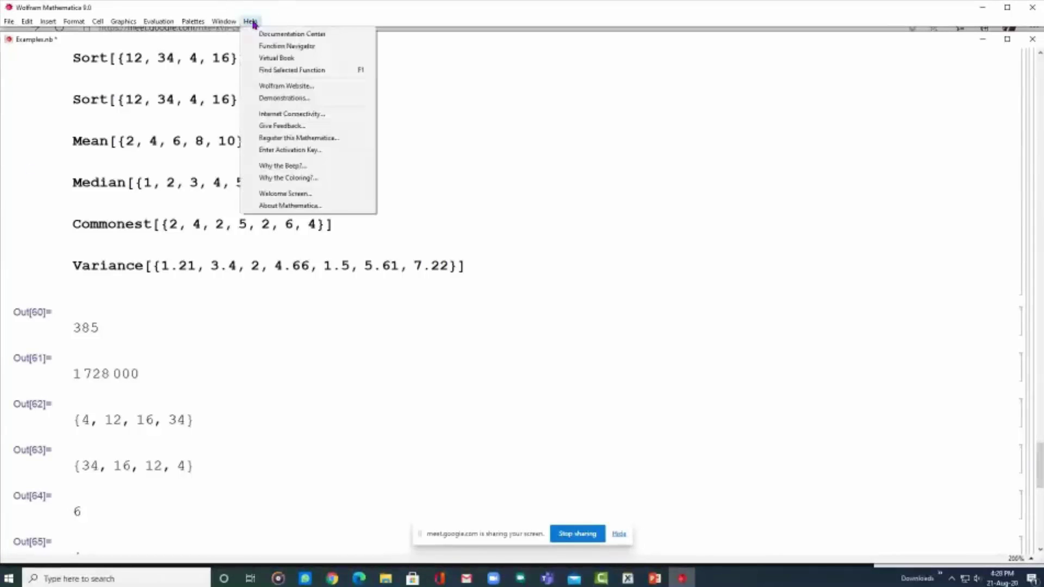
left_click(292, 34)
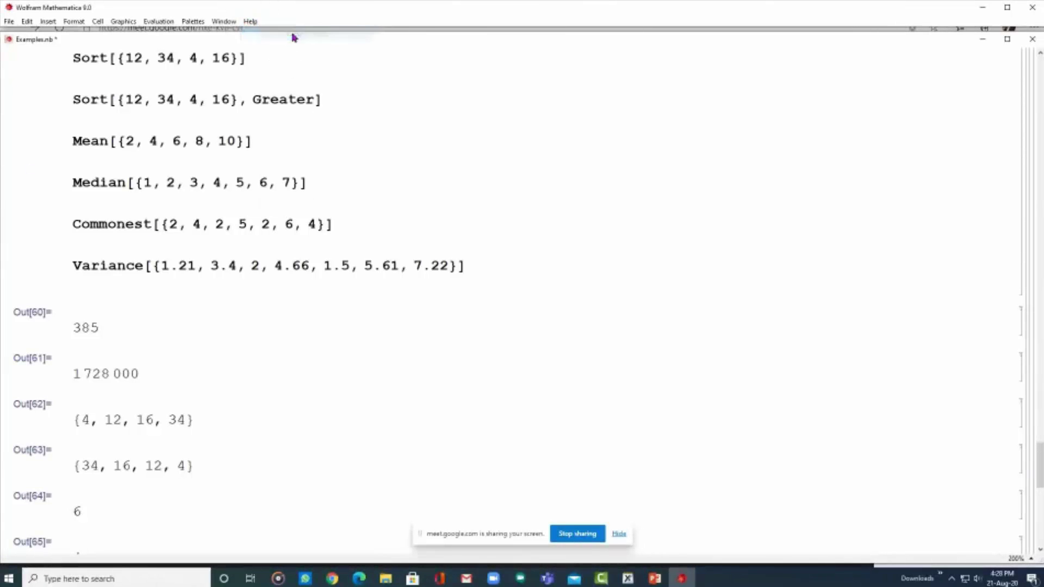
left_click_drag(491, 99, 730, 97)
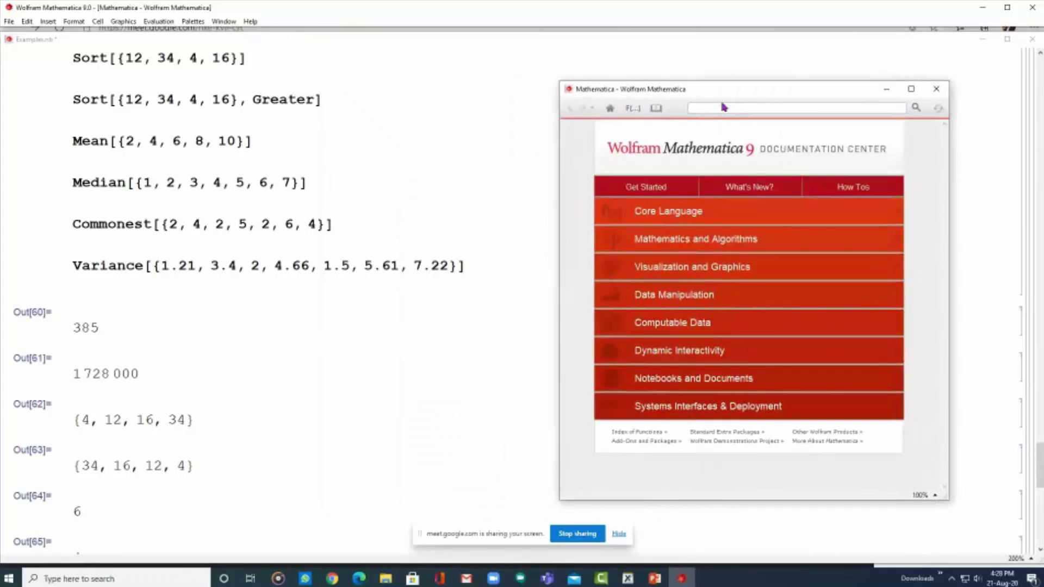
type("M")
type("mal")
Search the documentation for Minimize and load its reference page
key("Return")
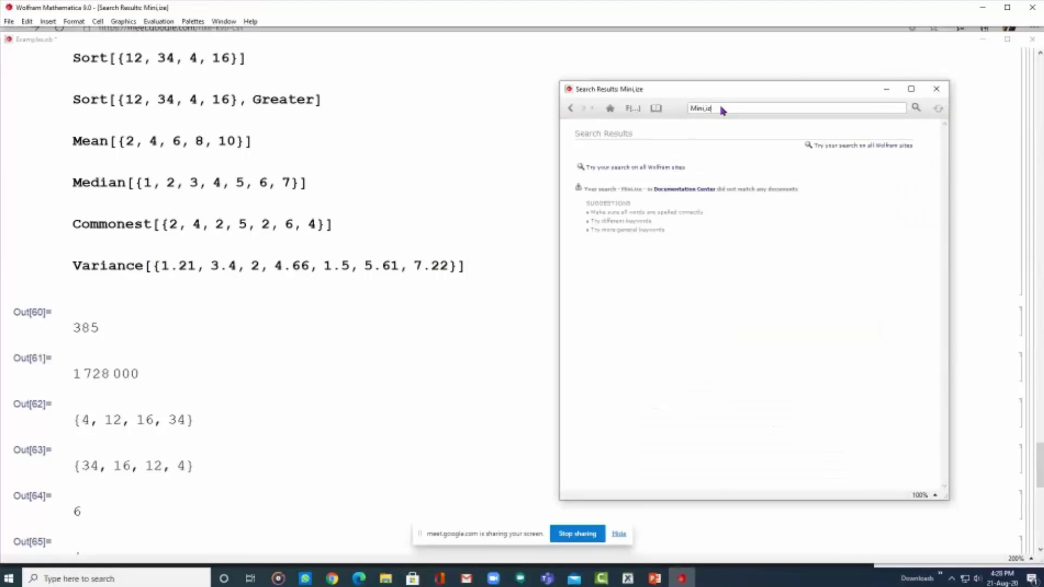
key("BackSpace")
key("BackSpace")
key("BackSpace")
type("mize")
key("Return")
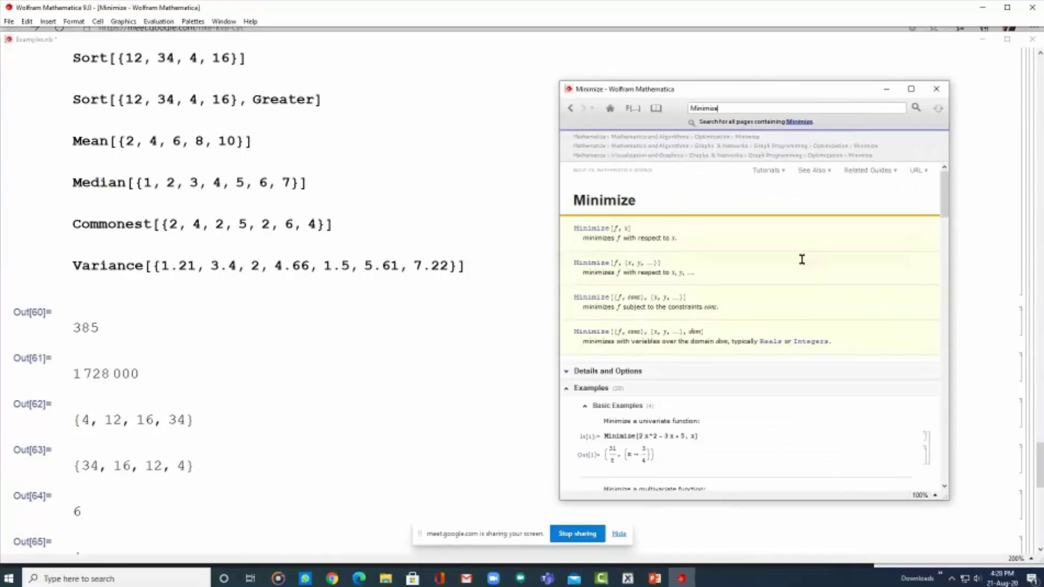
Maximize the Minimize documentation window and magnify it to 300%
left_click(911, 89)
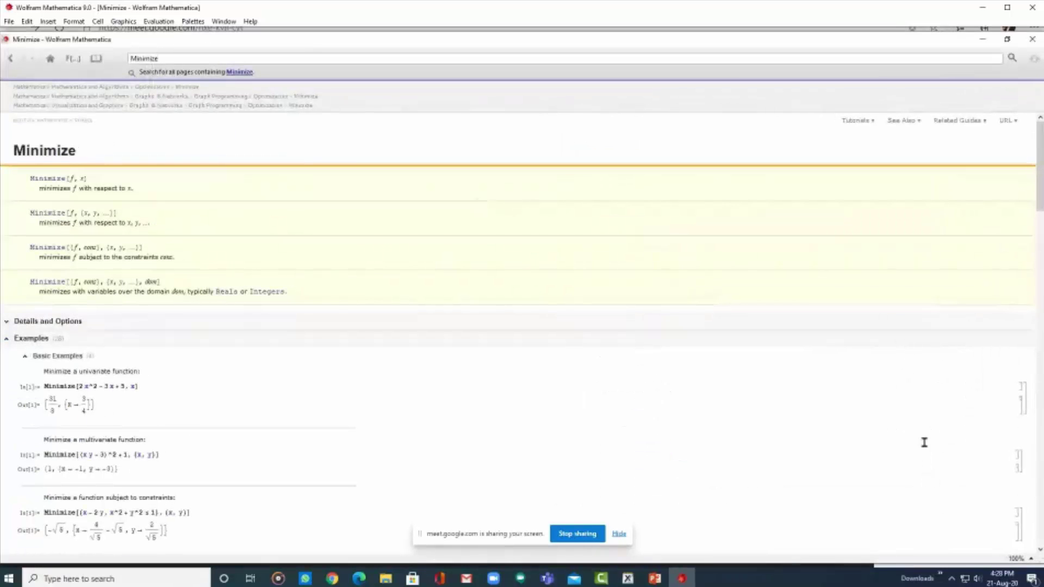
left_click(1017, 559)
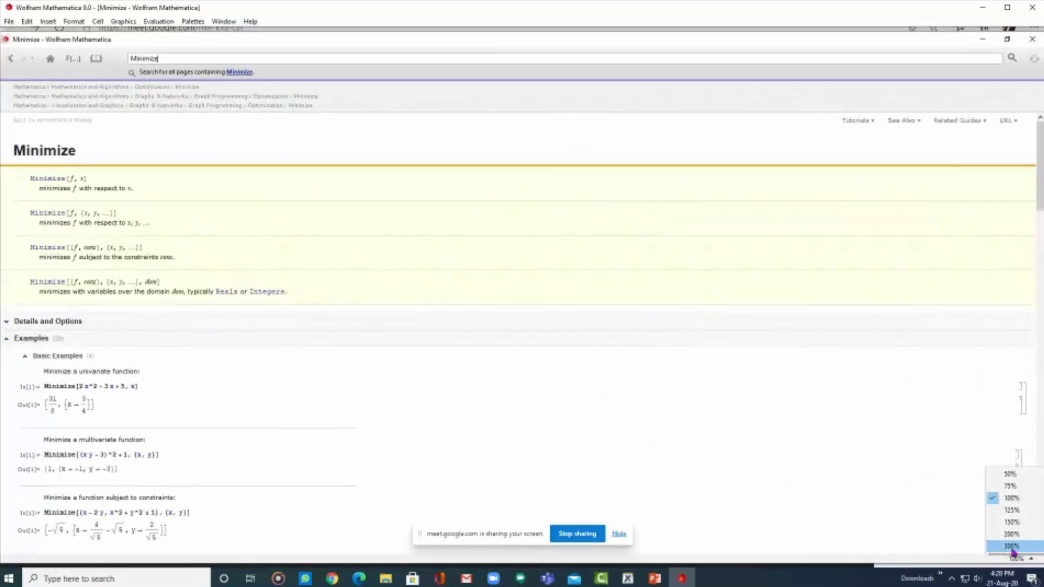
left_click(1004, 500)
scroll(350, 276, "down", 3)
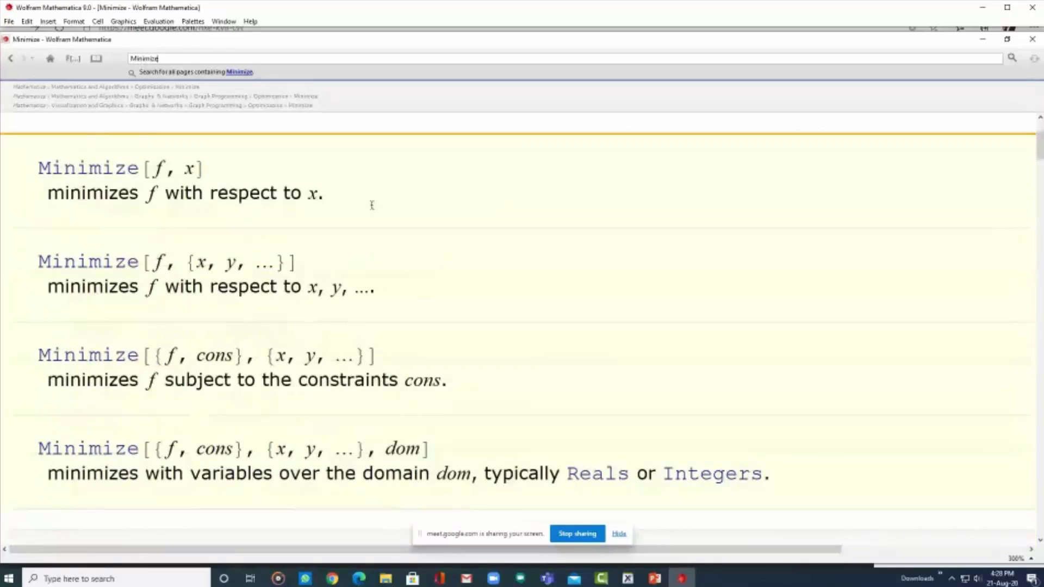
mouse_move(1038, 151)
left_mouse_down()
mouse_move(1039, 128)
mouse_move(1038, 143)
left_mouse_up()
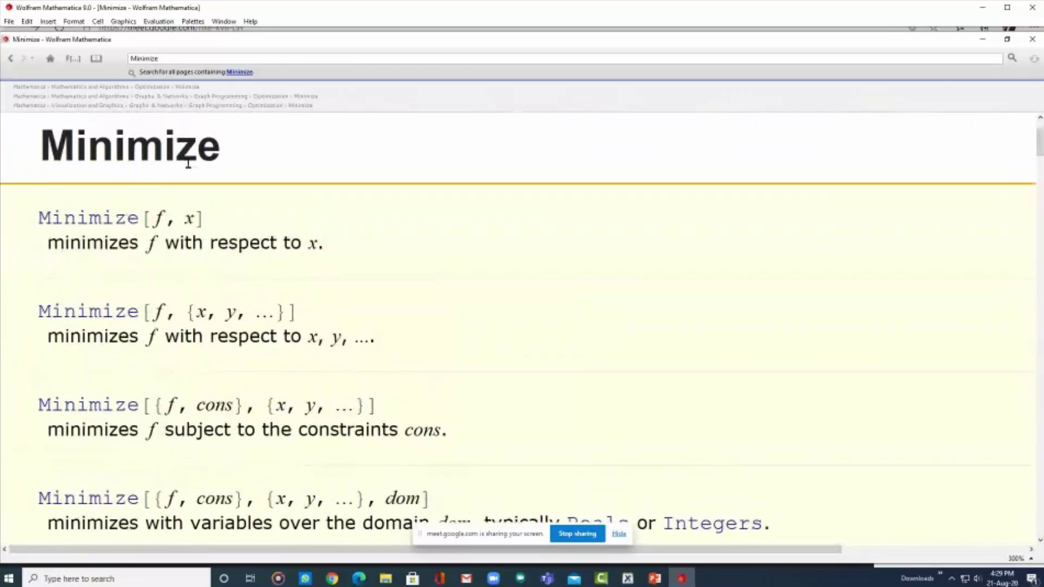
Highlight the Minimize title and the variable list {x, y, ...} in its usage forms
left_click_drag(228, 150, 32, 155)
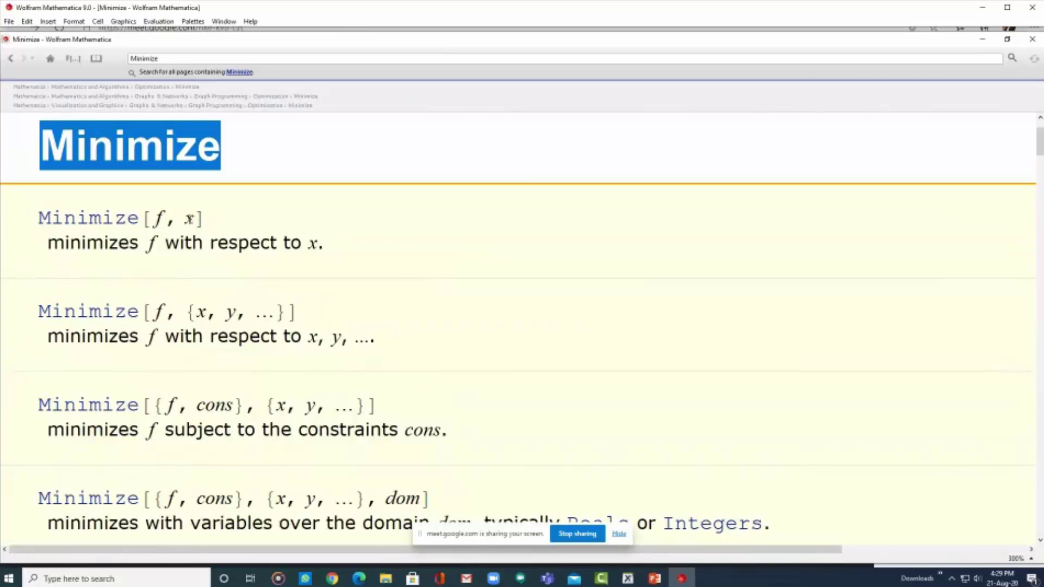
left_click_drag(45, 245, 335, 247)
left_click(239, 216)
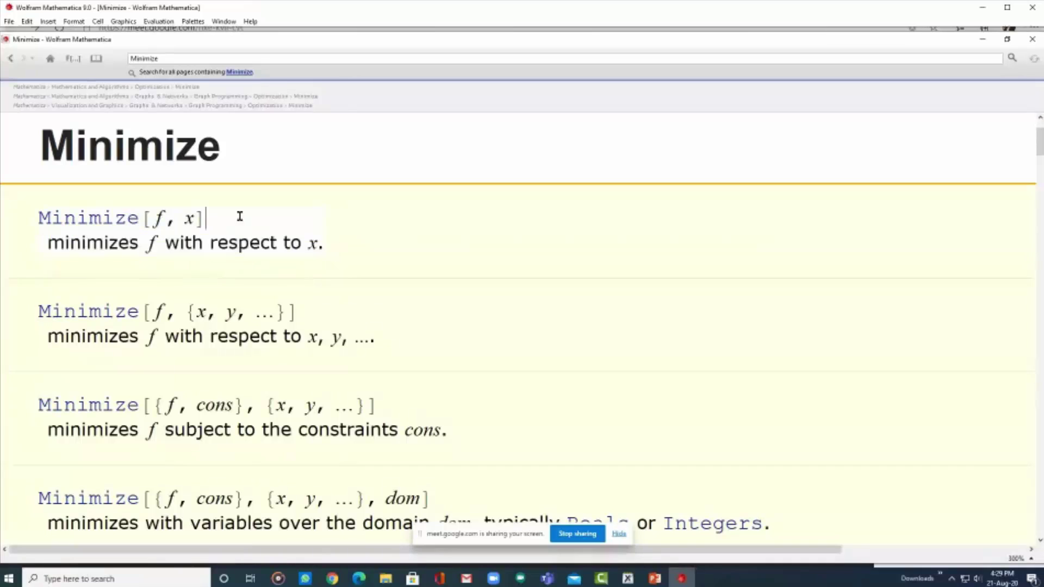
scroll(351, 229, "down", 2)
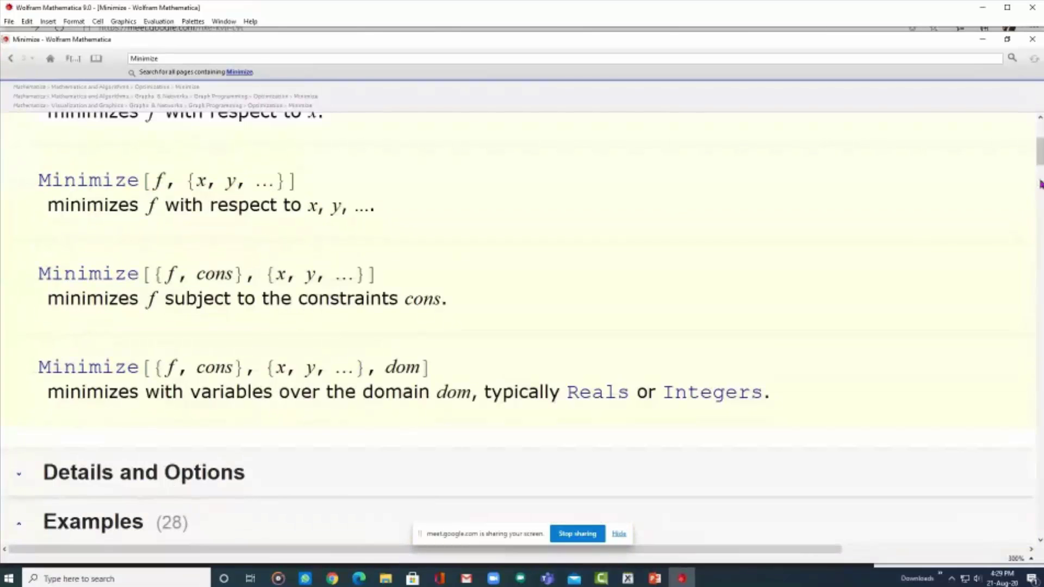
scroll(1040, 185, "up", 1)
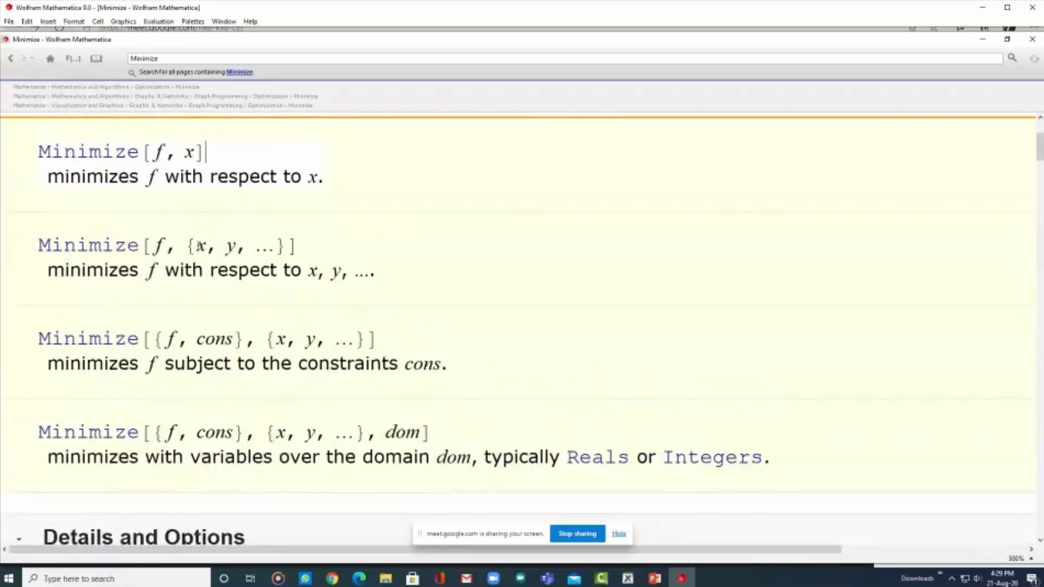
left_click_drag(199, 246, 276, 249)
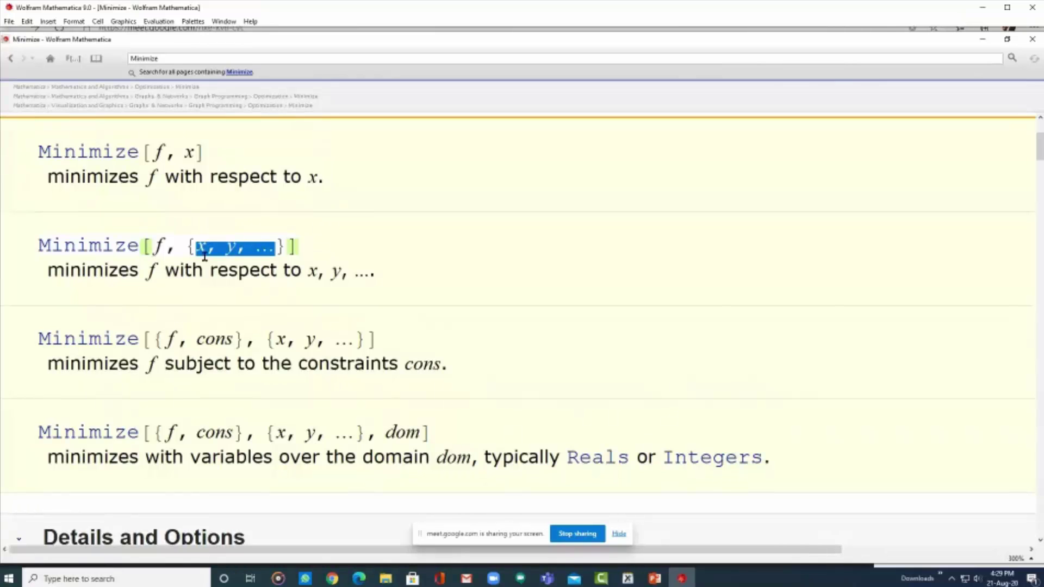
left_click_drag(197, 247, 276, 247)
left_click_drag(186, 247, 287, 248)
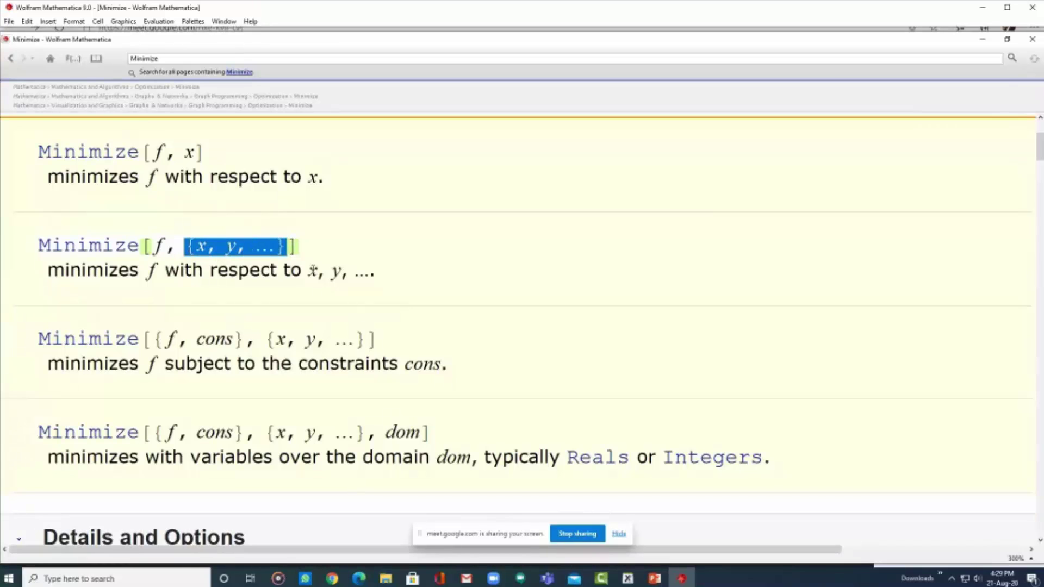
left_click(400, 276)
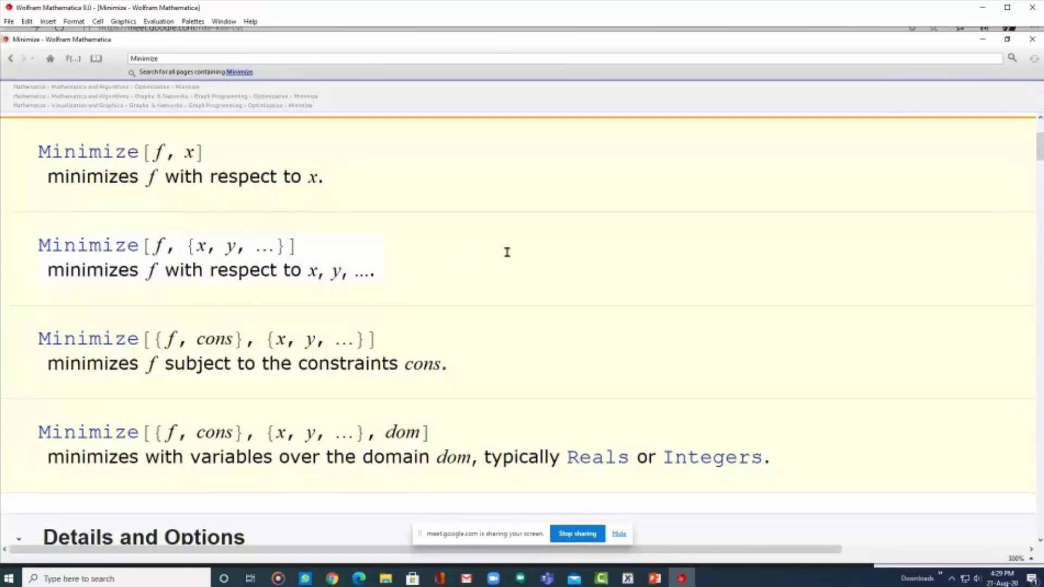
mouse_move(1039, 144)
left_mouse_down()
mouse_move(1038, 155)
mouse_move(1038, 144)
left_mouse_up()
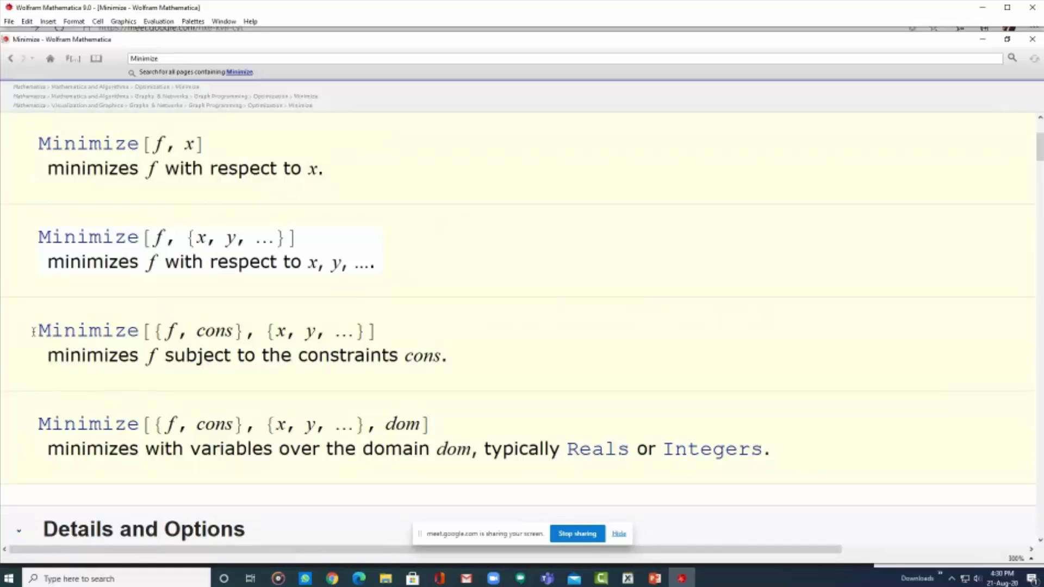
left_click_drag(1040, 150, 1040, 143)
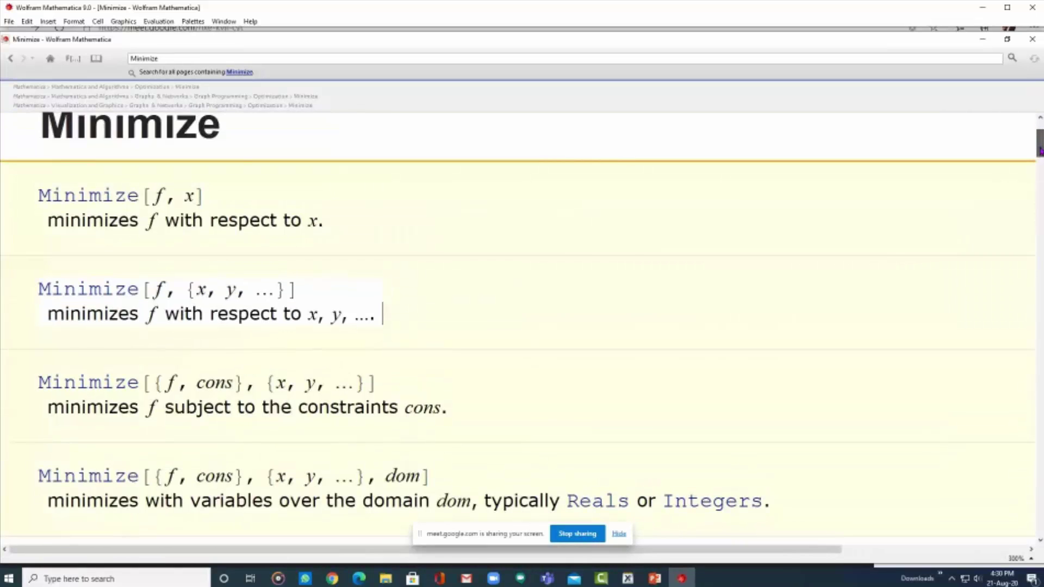
scroll(523, 326, "down", 2)
scroll(522, 326, "down", 2)
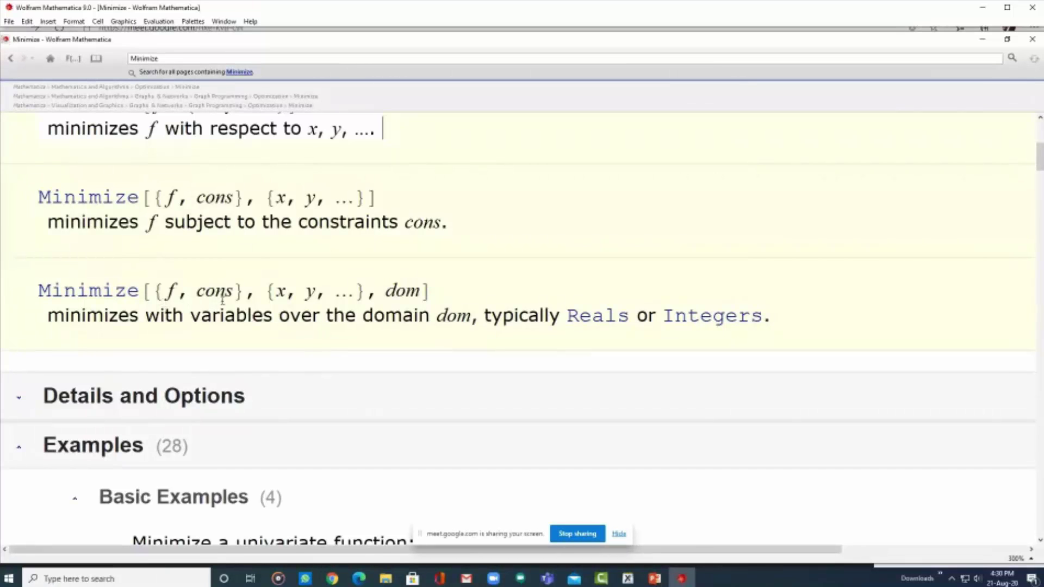
left_click_drag(266, 294, 366, 290)
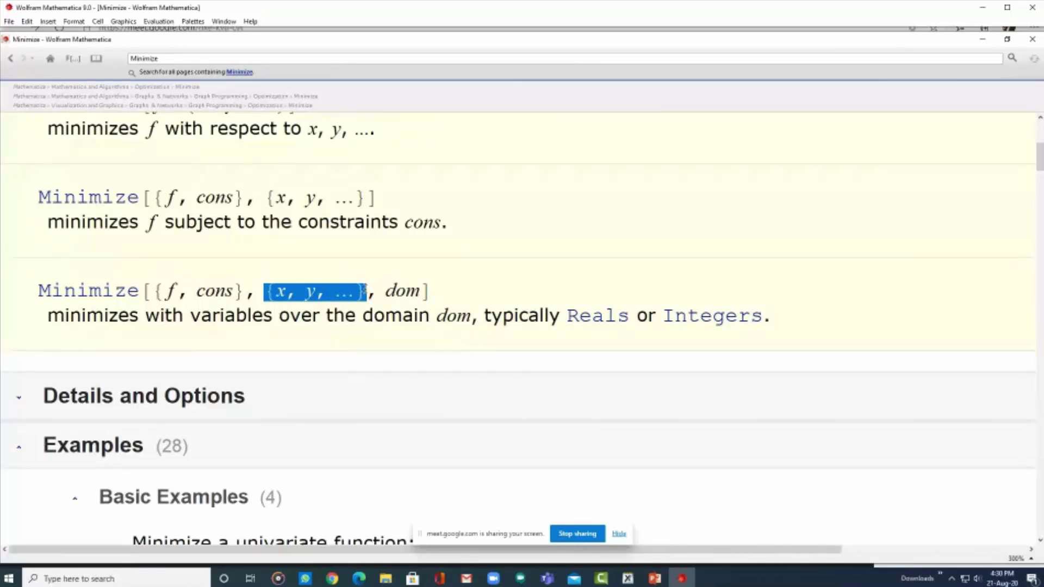
left_click_drag(472, 316, 365, 318)
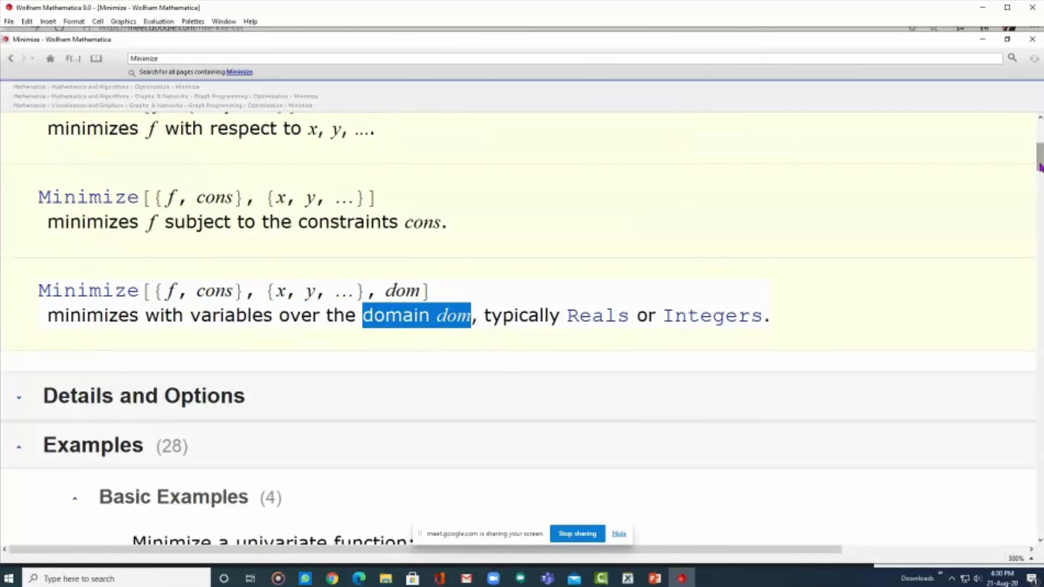
left_click_drag(1039, 163, 1039, 151)
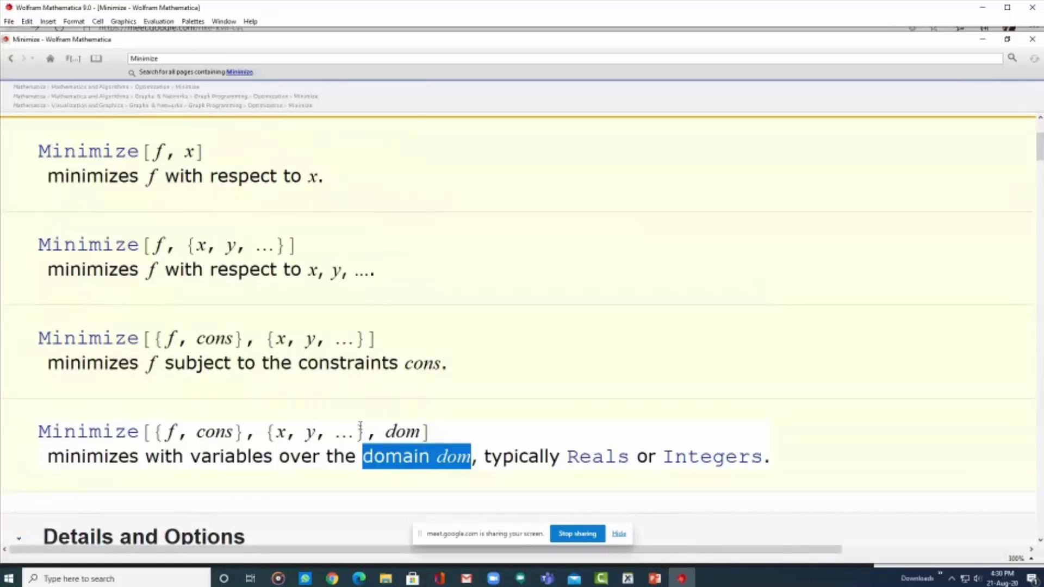
left_click(429, 431)
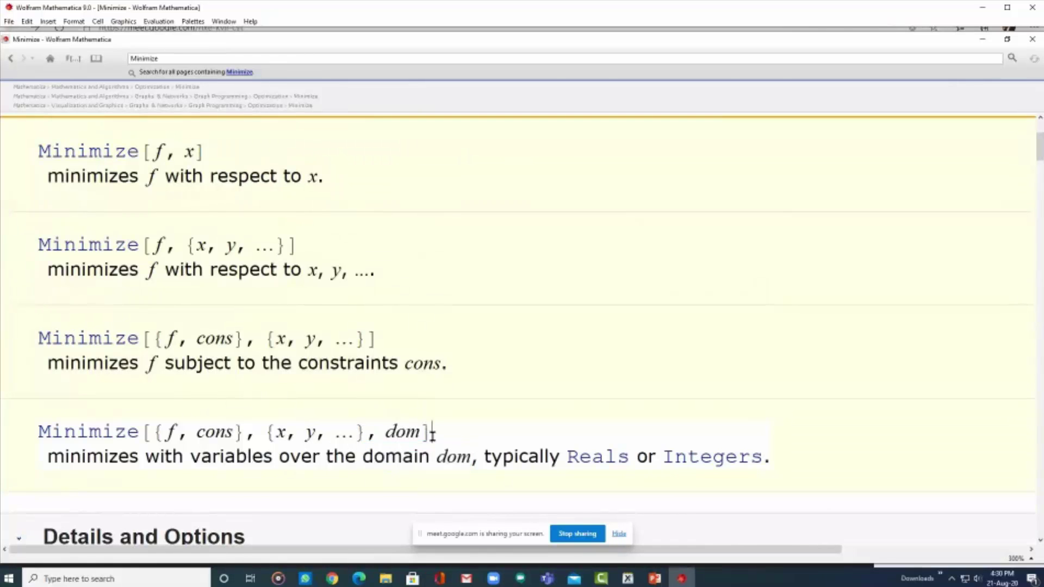
mouse_move(1040, 145)
left_mouse_down()
mouse_move(1040, 171)
mouse_move(1039, 159)
left_mouse_up()
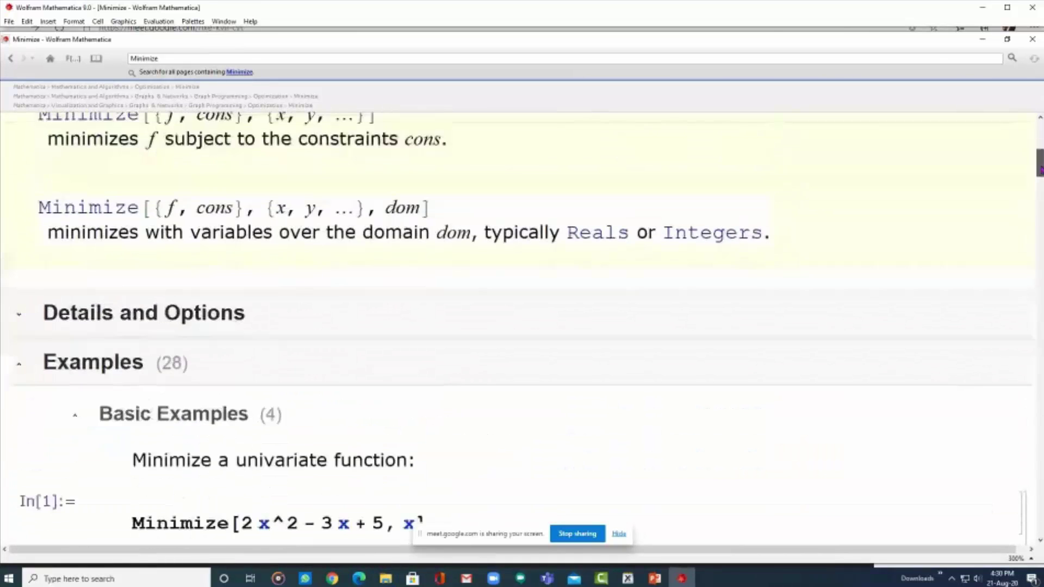
left_click(431, 208)
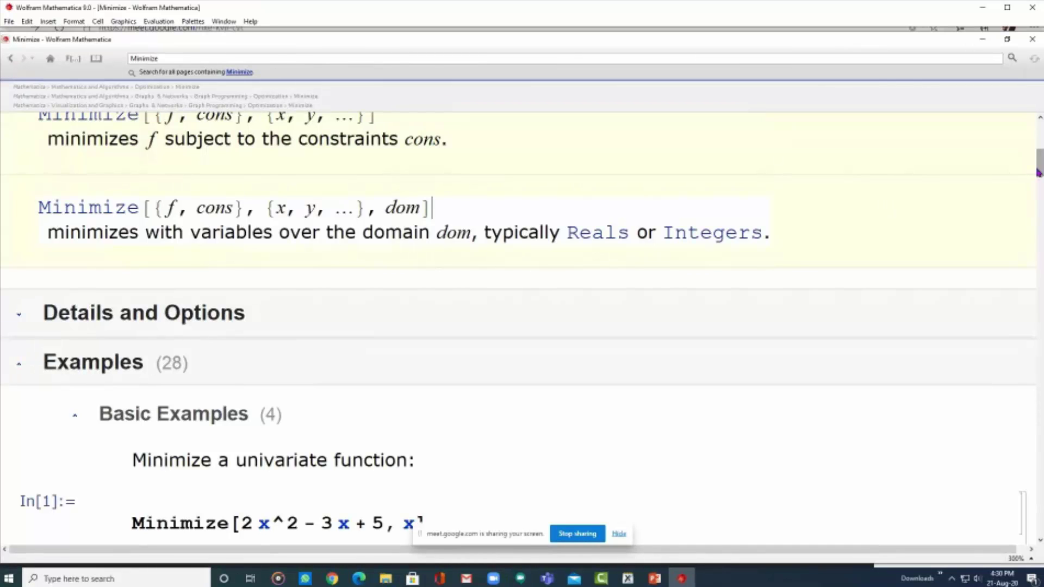
mouse_move(1040, 163)
left_mouse_down()
mouse_move(1040, 131)
mouse_move(1039, 143)
left_mouse_up()
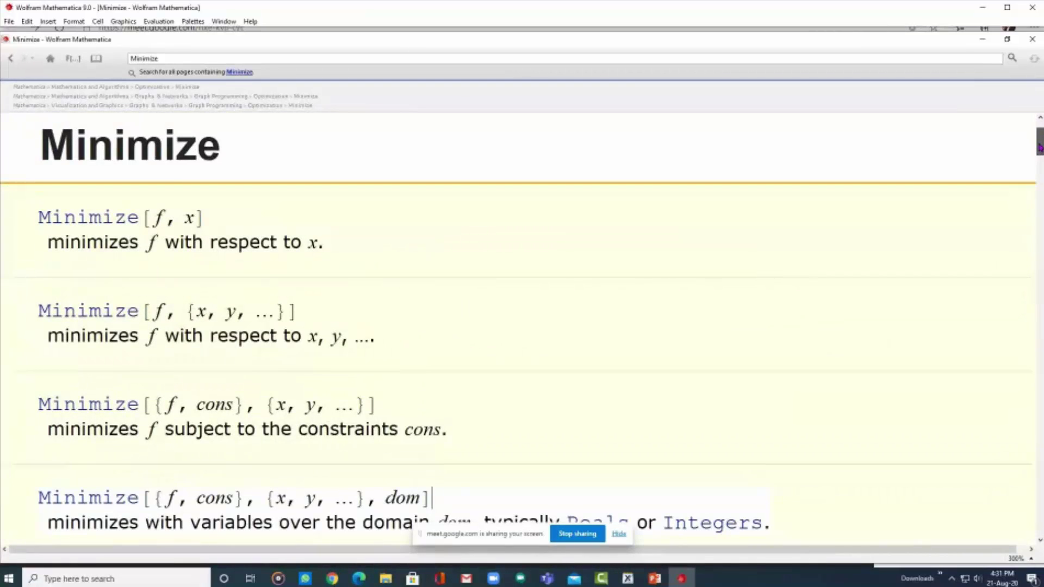
mouse_move(1039, 146)
left_mouse_down()
mouse_move(1039, 176)
mouse_move(1040, 163)
left_mouse_up()
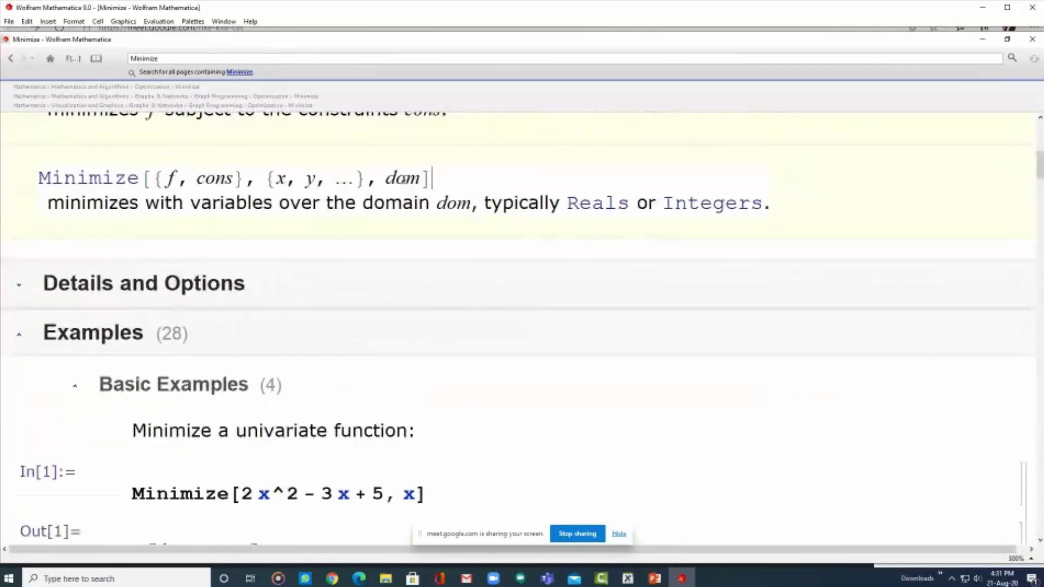
left_click(404, 178)
left_click_drag(1040, 163, 1040, 304)
left_click(131, 337)
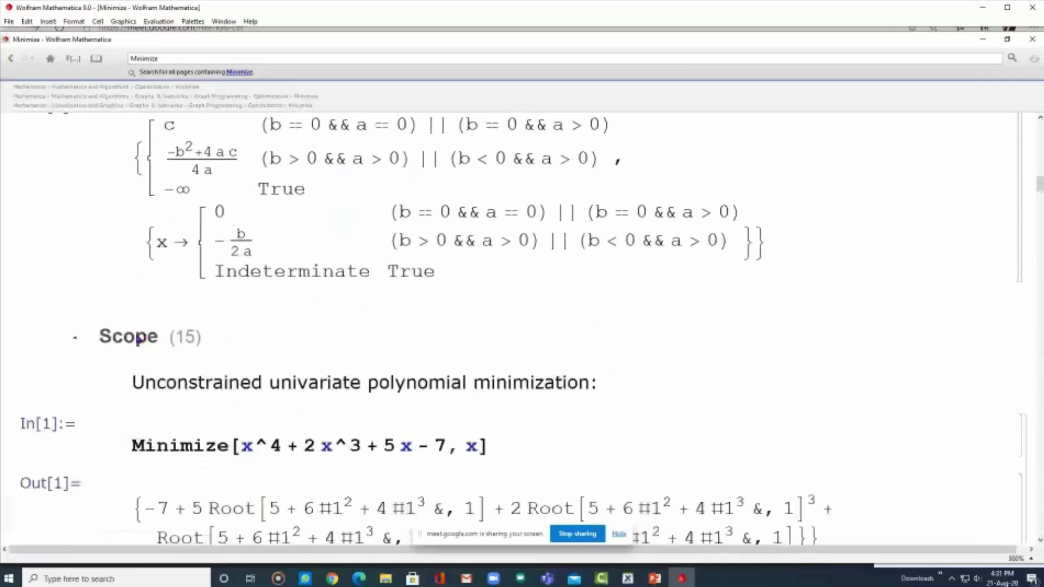
scroll(575, 330, "down", 3)
scroll(659, 282, "down", 3)
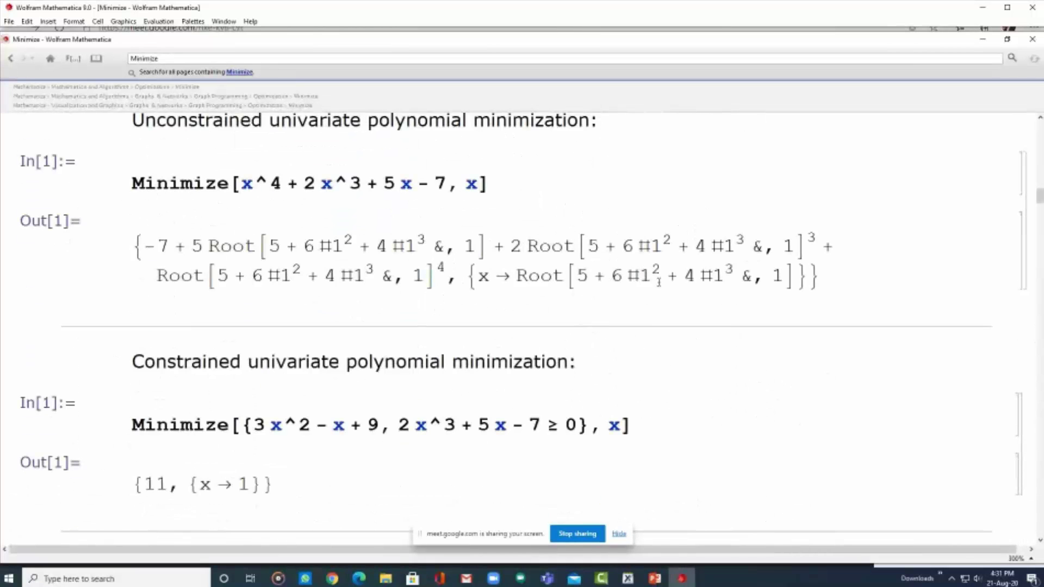
scroll(660, 340, "down", 3)
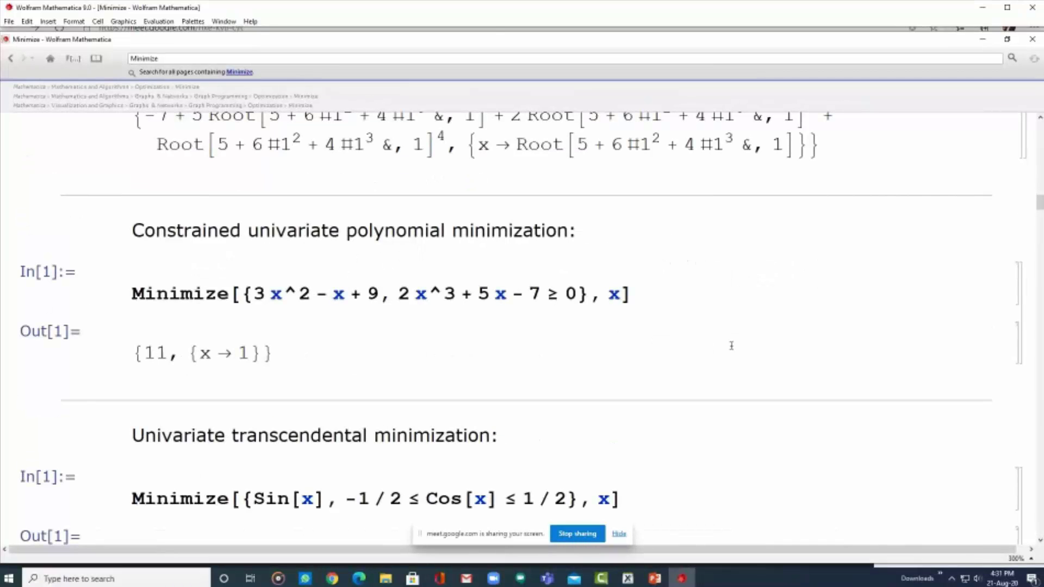
left_click(659, 292)
left_click_drag(1040, 199, 1040, 289)
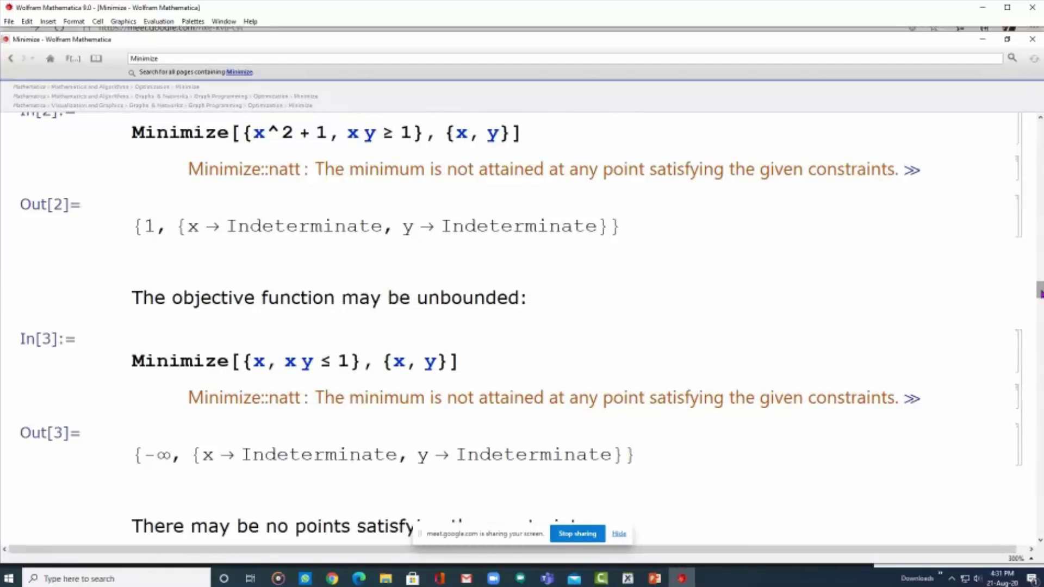
left_click_drag(1039, 290, 1040, 306)
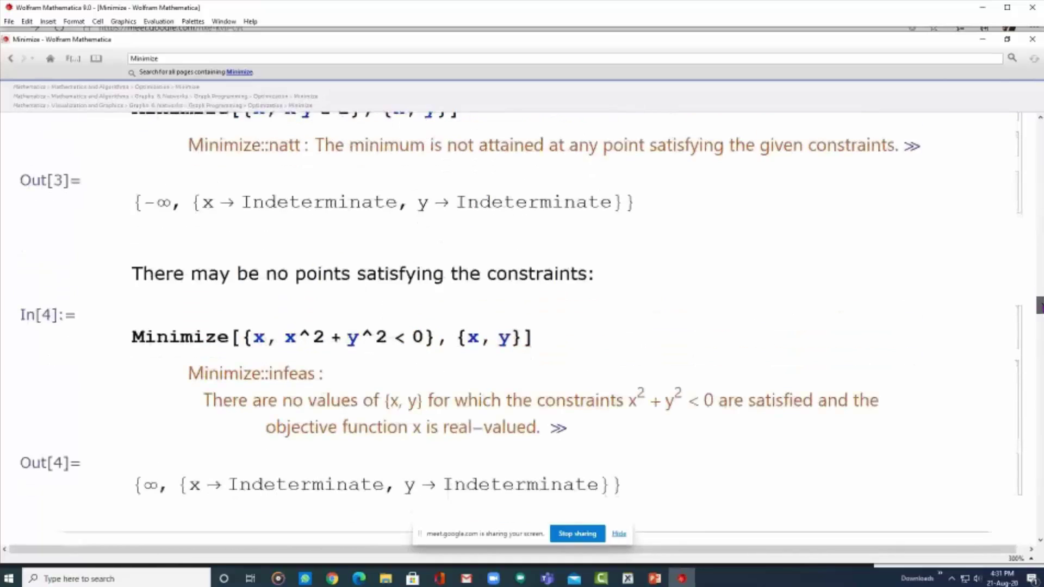
left_click_drag(1040, 306, 1040, 326)
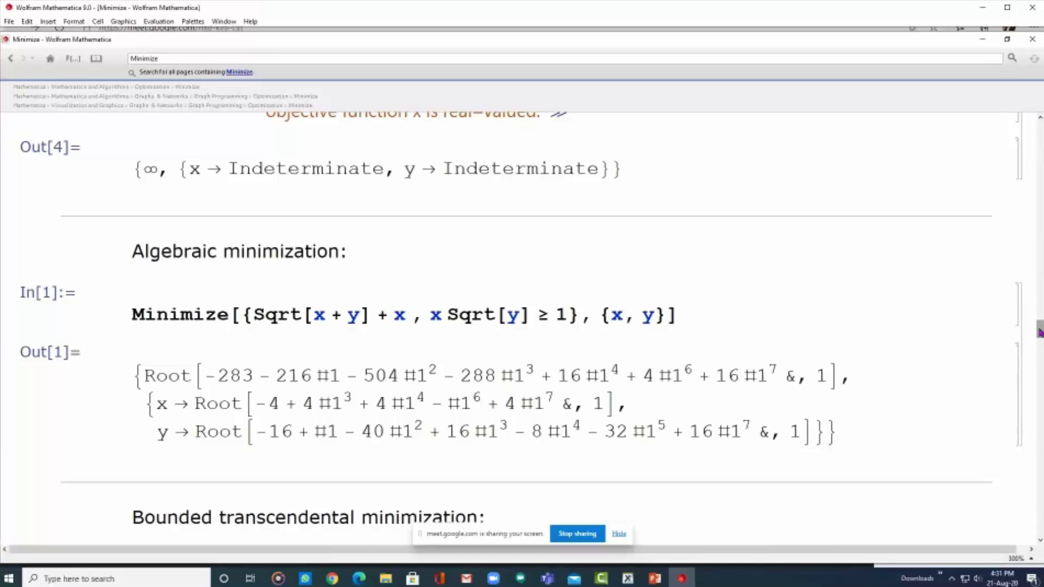
mouse_move(1039, 328)
left_mouse_down()
mouse_move(1039, 379)
mouse_move(1038, 130)
left_mouse_up()
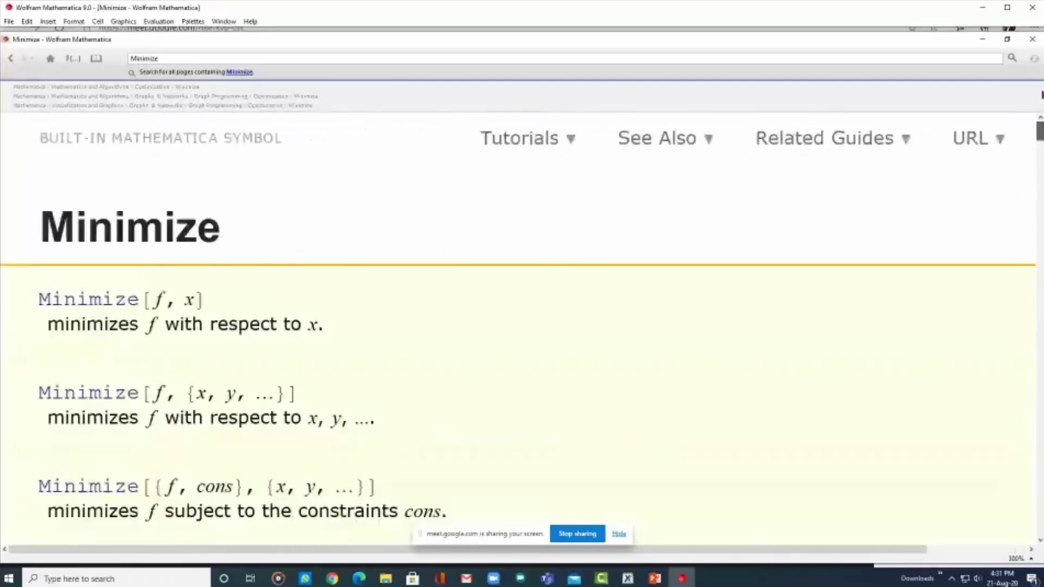
Close the Minimize documentation and set a new cell insertion point above 5^3 + 4*3 - 1/2
left_click(1033, 39)
scroll(779, 421, "up", 10)
scroll(758, 409, "up", 10)
scroll(759, 408, "up", 10)
scroll(758, 405, "up", 5)
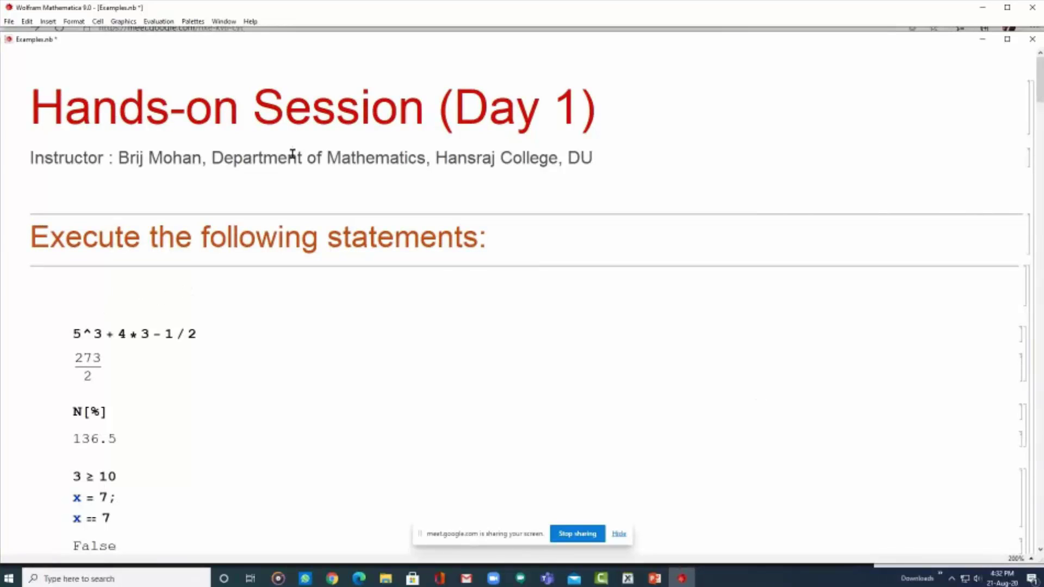
left_click(233, 288)
left_click(137, 315)
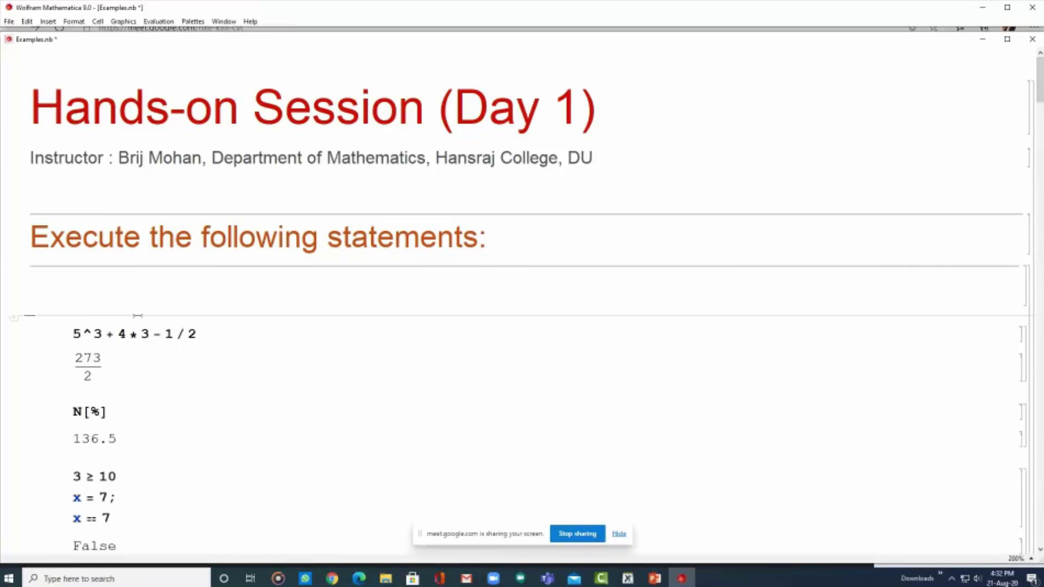
type("?")
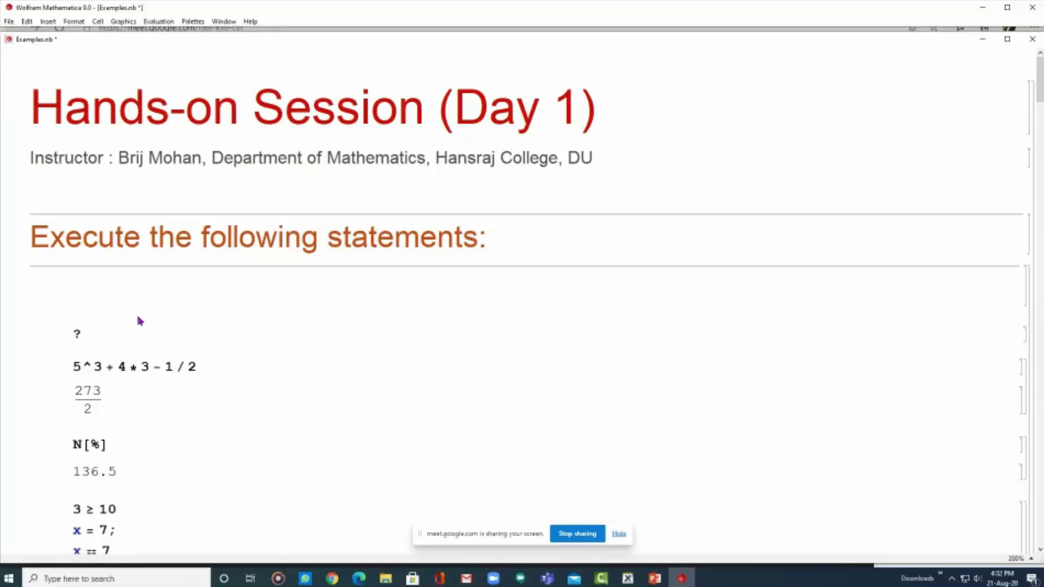
type("Plot")
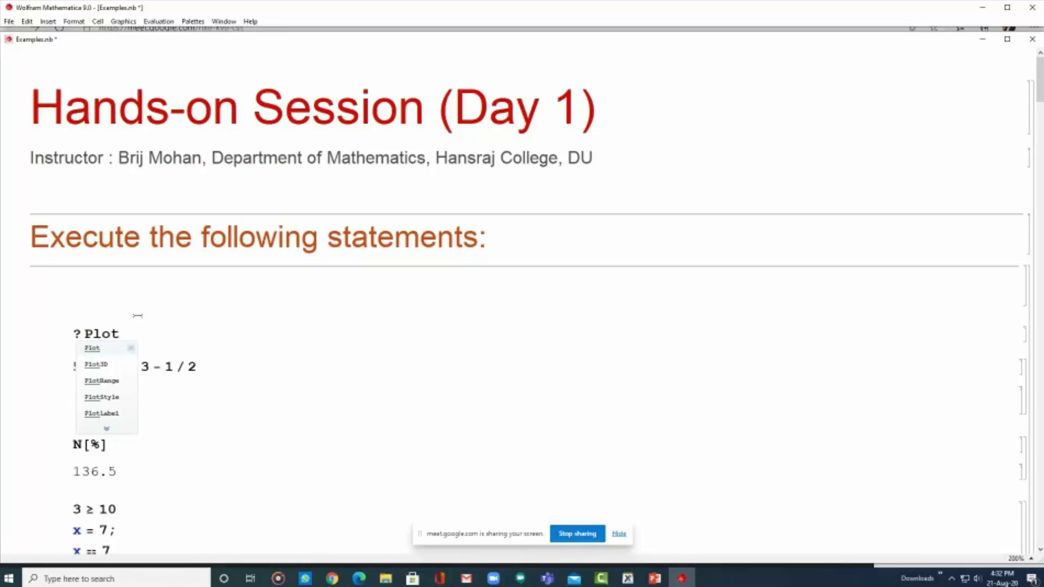
Evaluate ?Plot at the top of Examples.nb to show Plot's usage description
key("shift+Return")
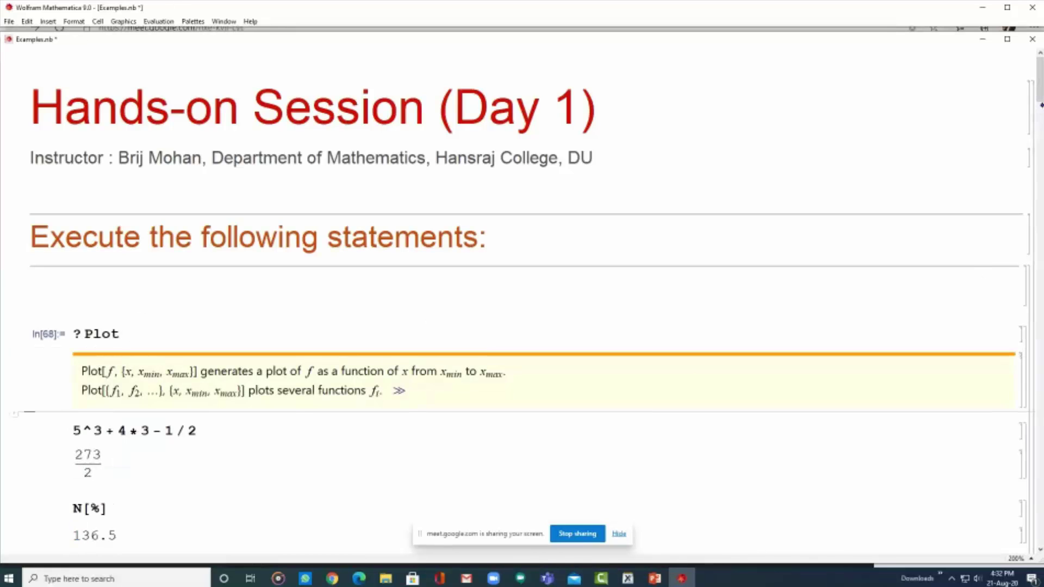
left_click_drag(1041, 77, 1041, 115)
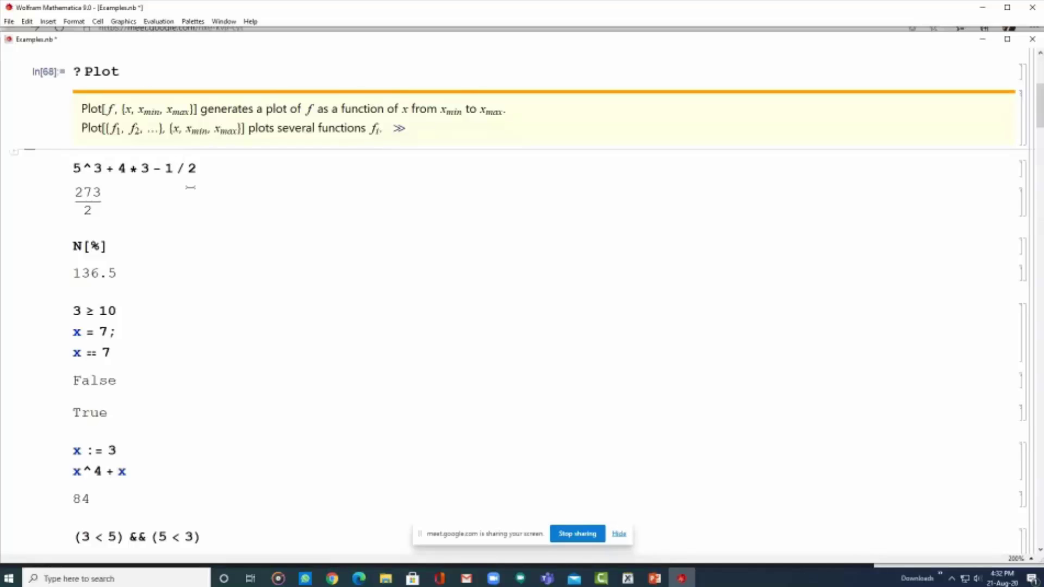
type("?Minimi")
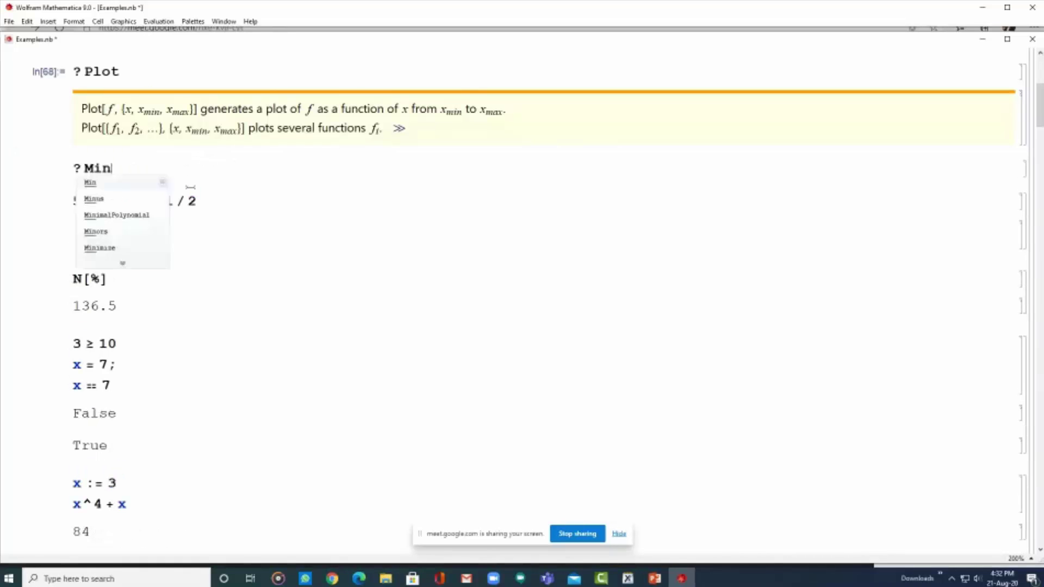
type("ze")
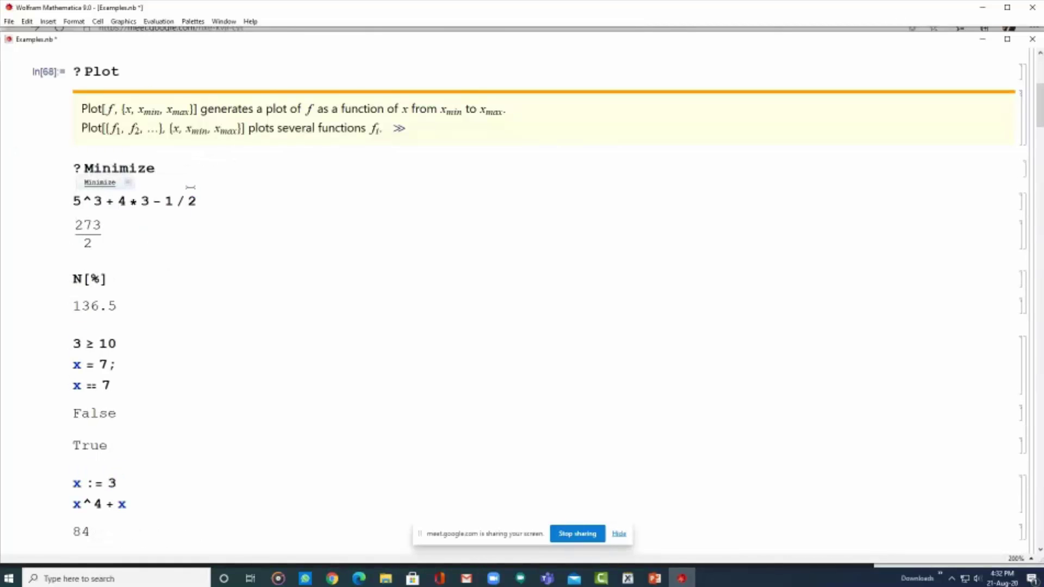
Evaluate ?Minimize below the Plot help, fixing the stray space after the question mark
key("shift+Return")
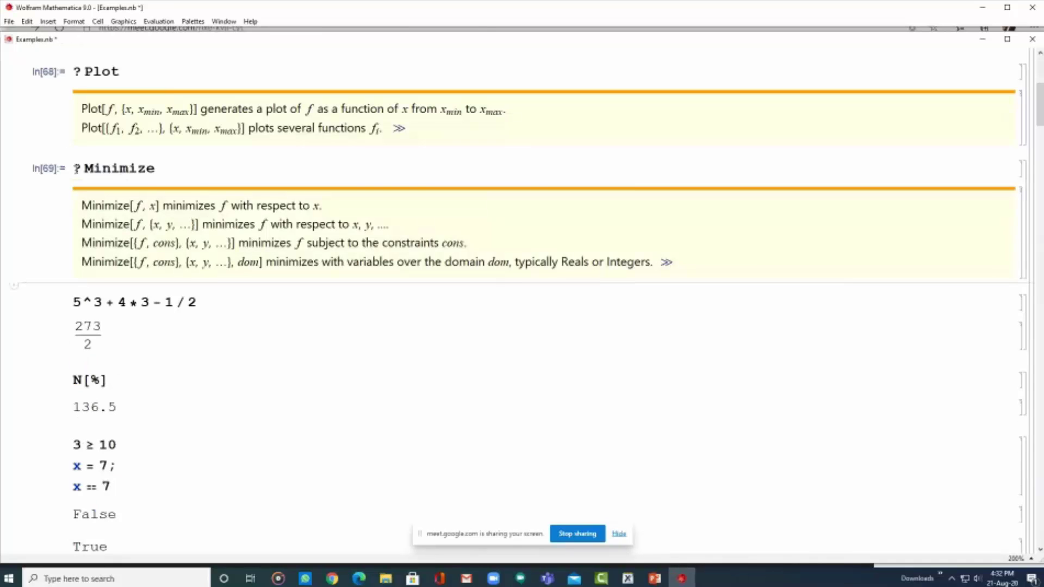
left_click(84, 168)
key("BackSpace")
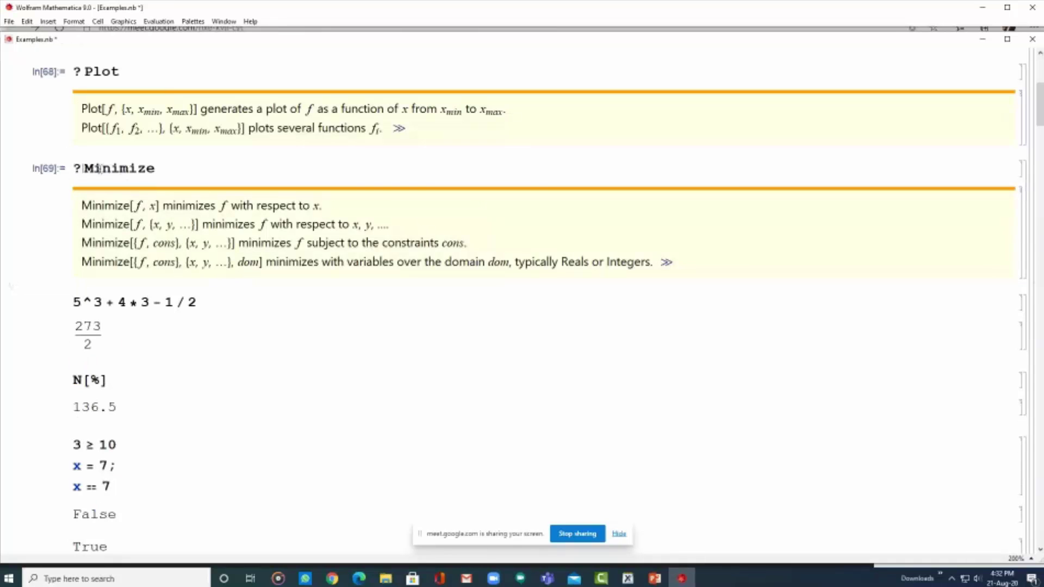
double_click(98, 168)
left_click(139, 284)
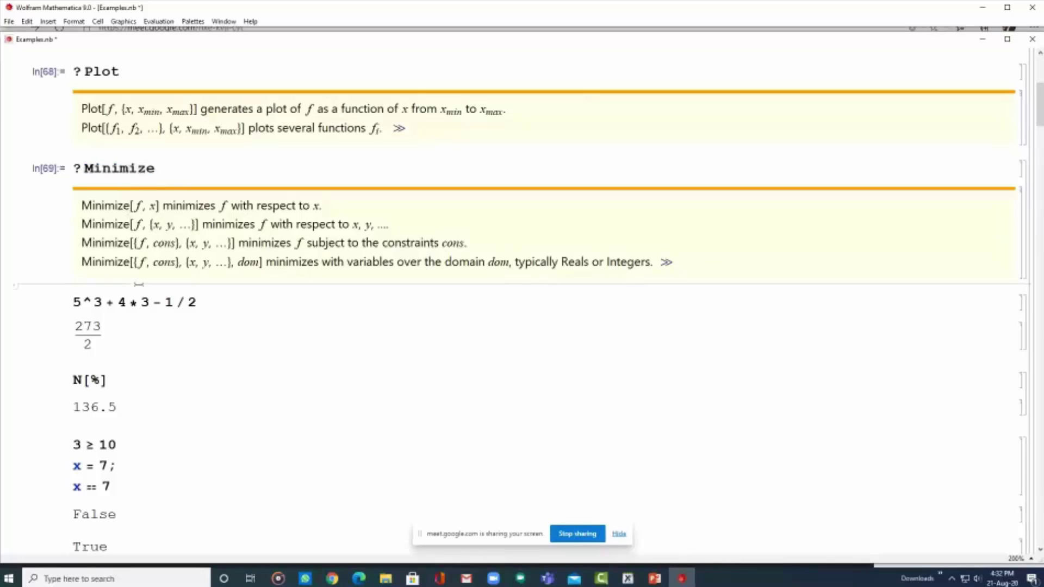
type("Mini")
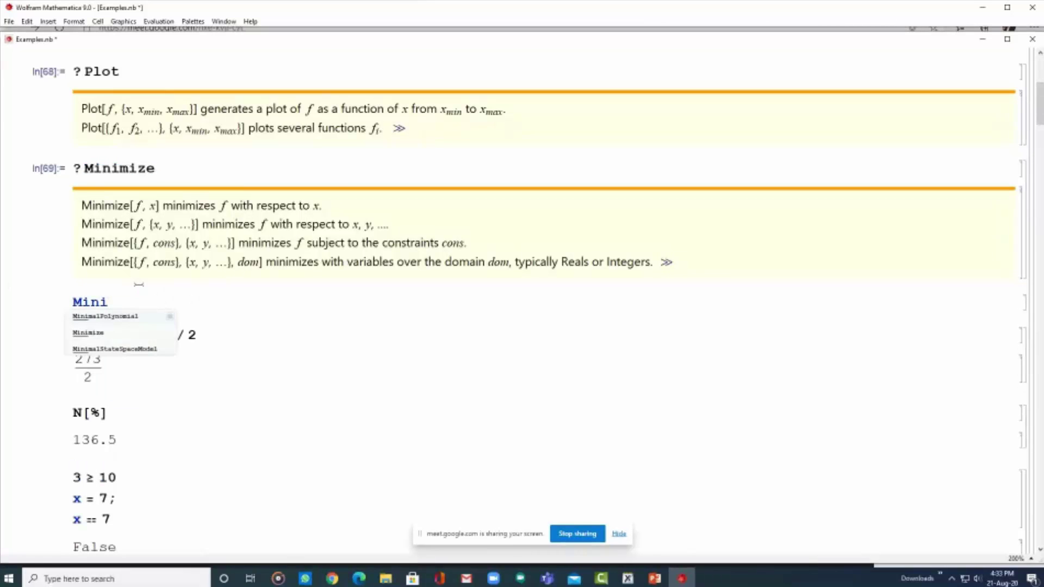
type("mi")
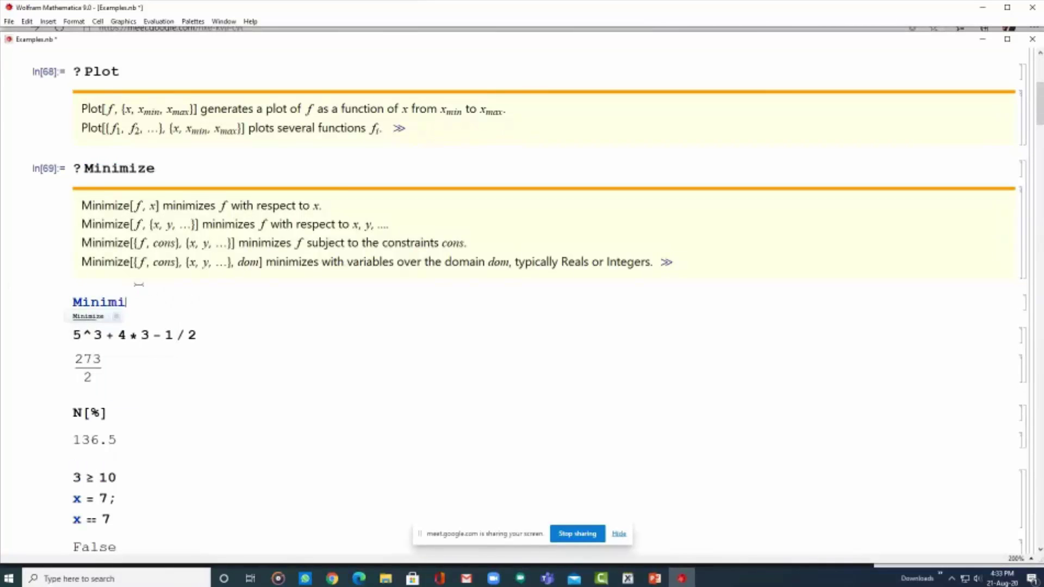
type("ze[")
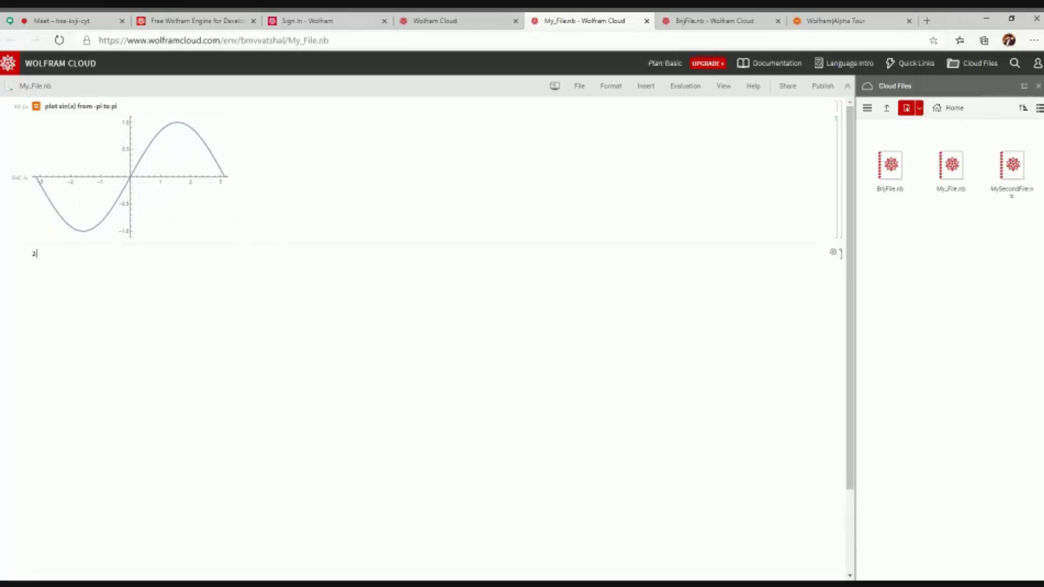
type("2 + 2")
Evaluate 2 + 2 in the cell below the sin plot, returning 4
key("shift+Return")
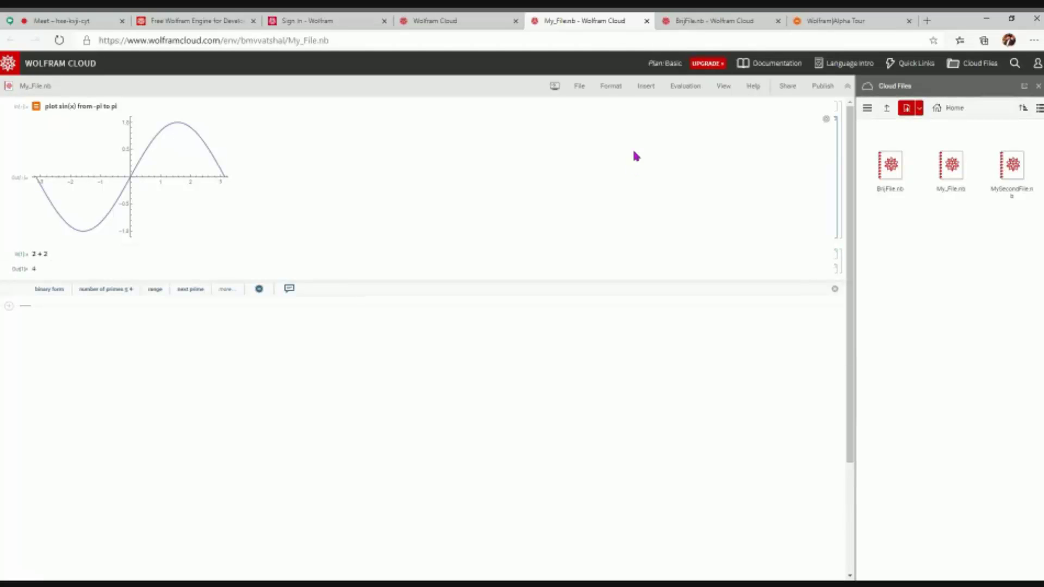
Set the notebook magnification to 300%, enlarging the sin plot and the 4 result
left_click(724, 86)
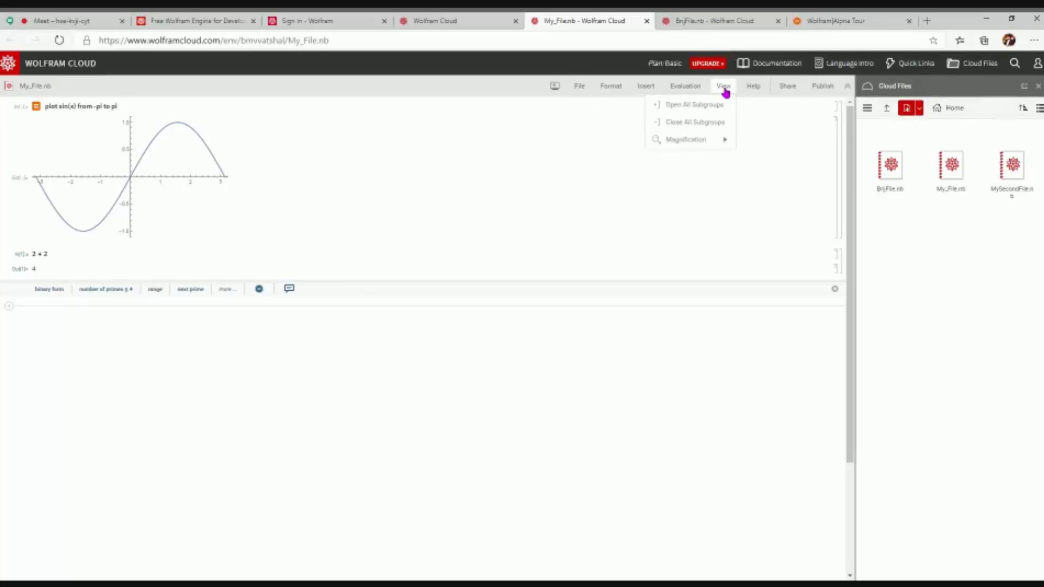
mouse_move(685, 140)
left_click(761, 245)
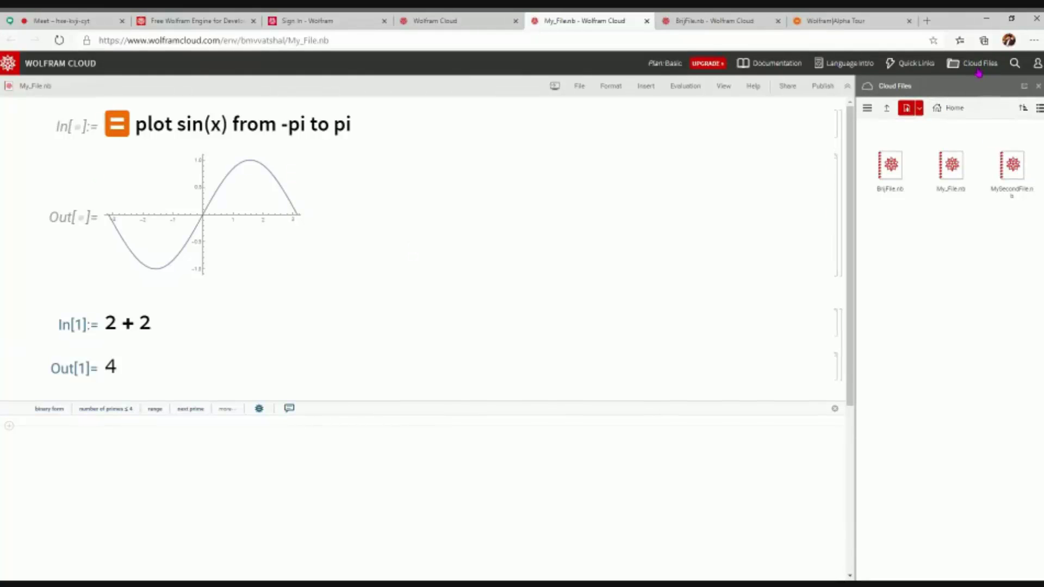
left_click(979, 64)
left_click(980, 63)
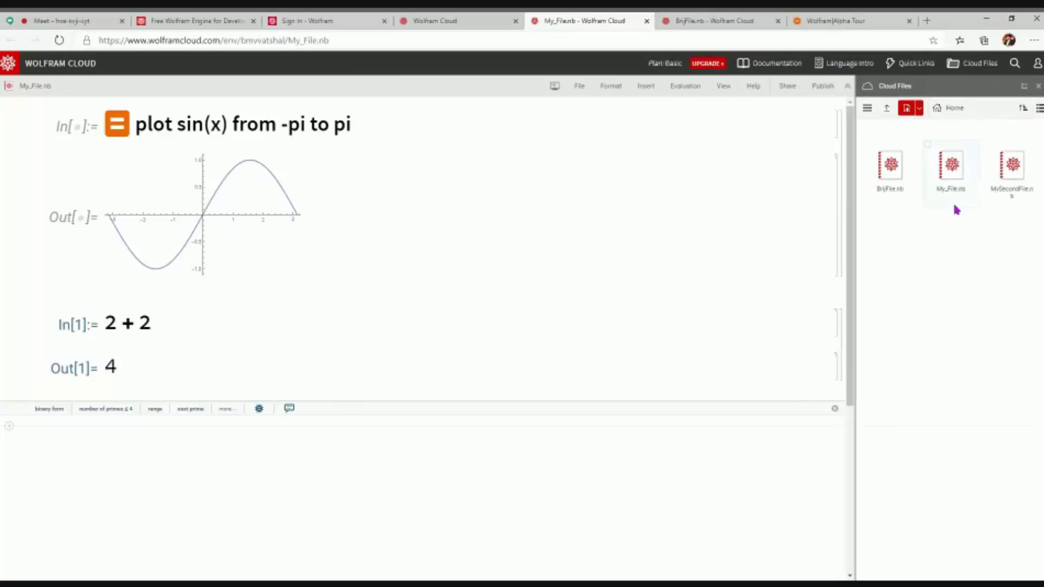